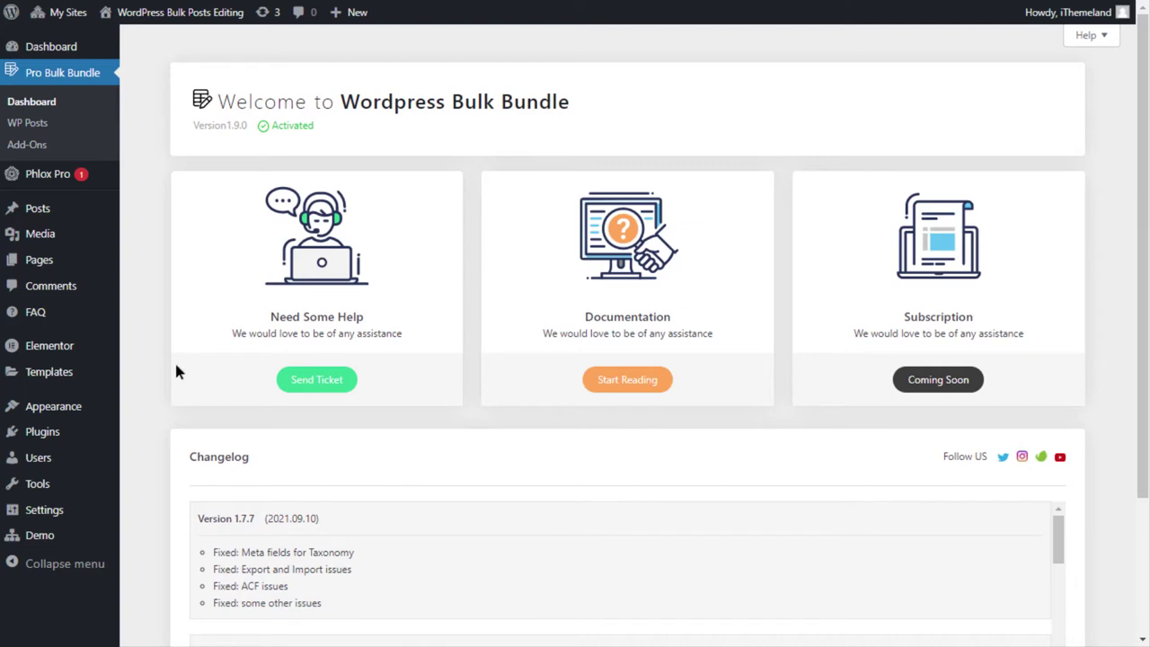
Open the WP Posts bulk editing page of Pro Bulk Bundle and set the post type to Page
click(25, 126)
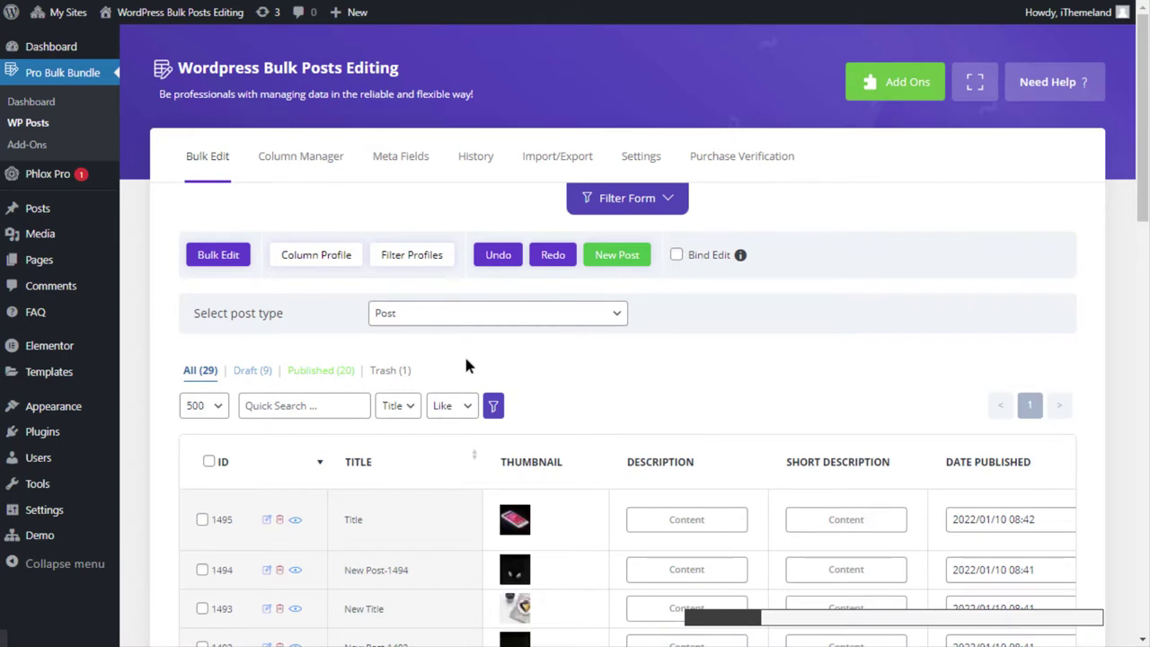
scroll(197, 328, down, 1)
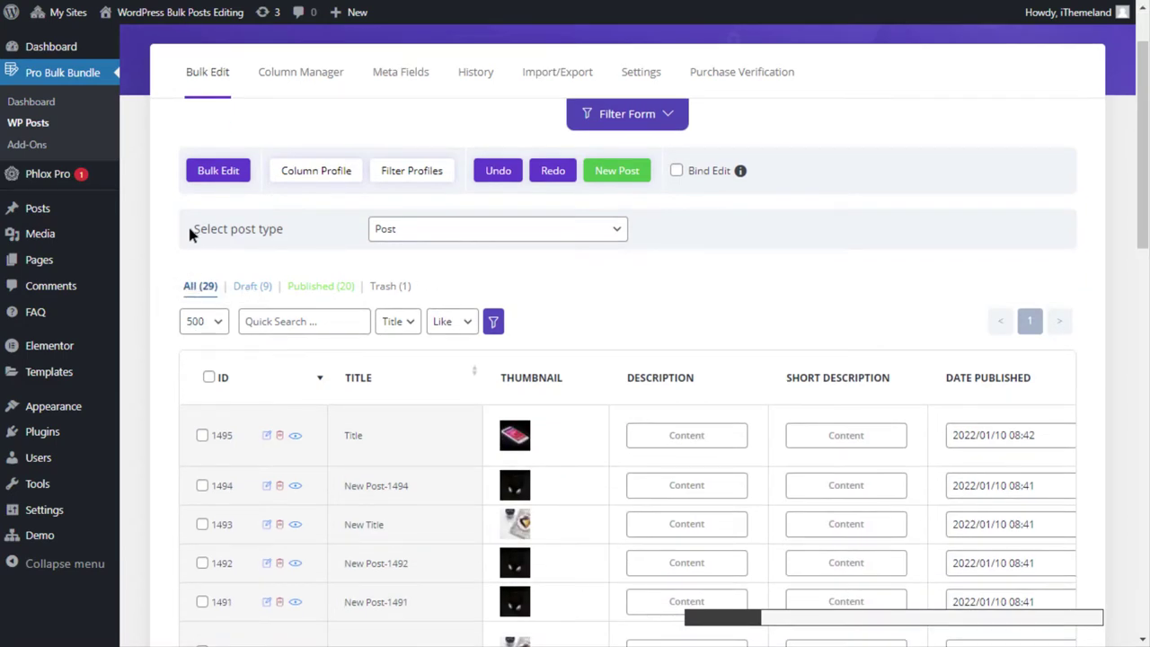
drag(190, 230, 299, 237)
click(300, 237)
click(527, 232)
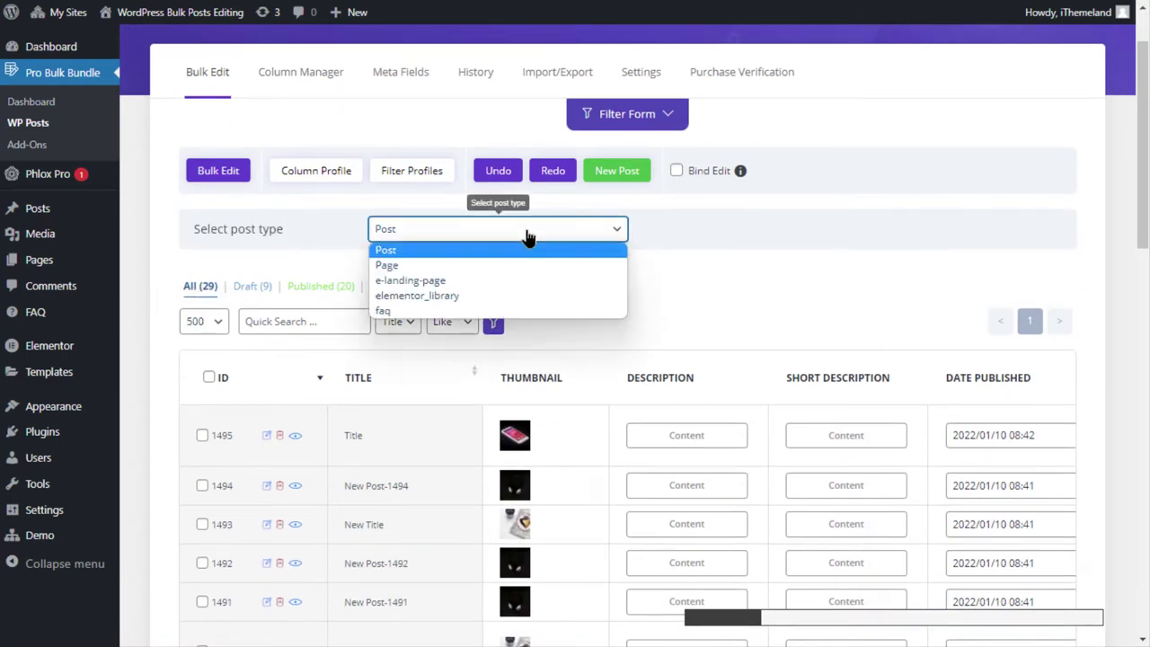
click(400, 266)
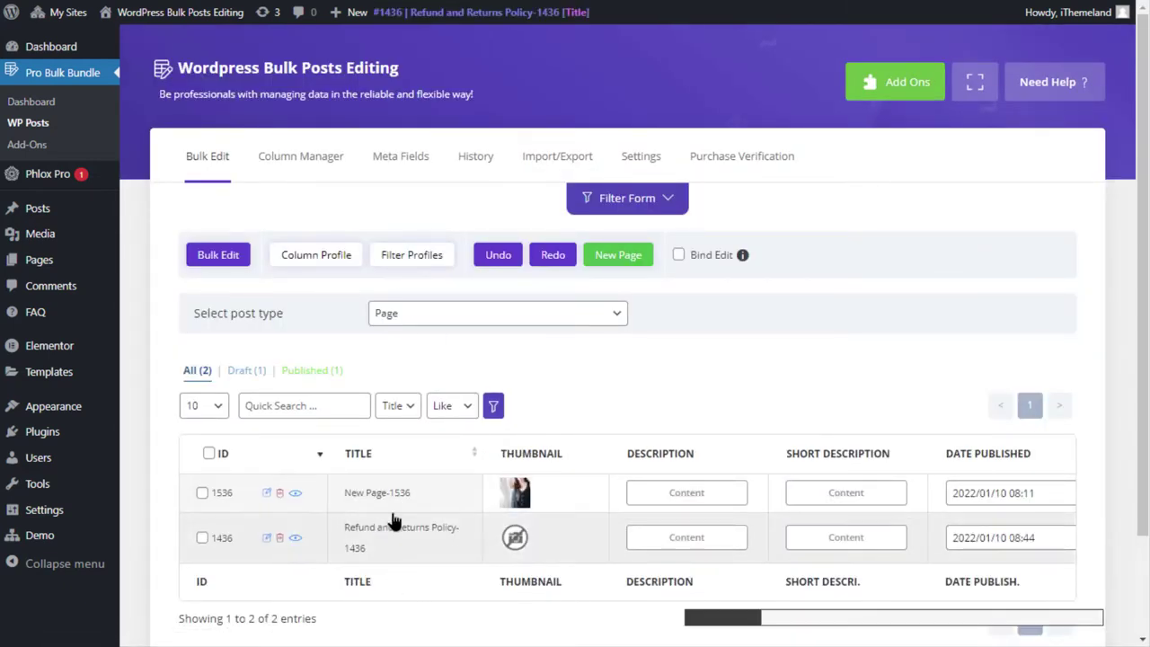
Switch the post type back to Post and bring the posts table into view
click(434, 315)
click(419, 335)
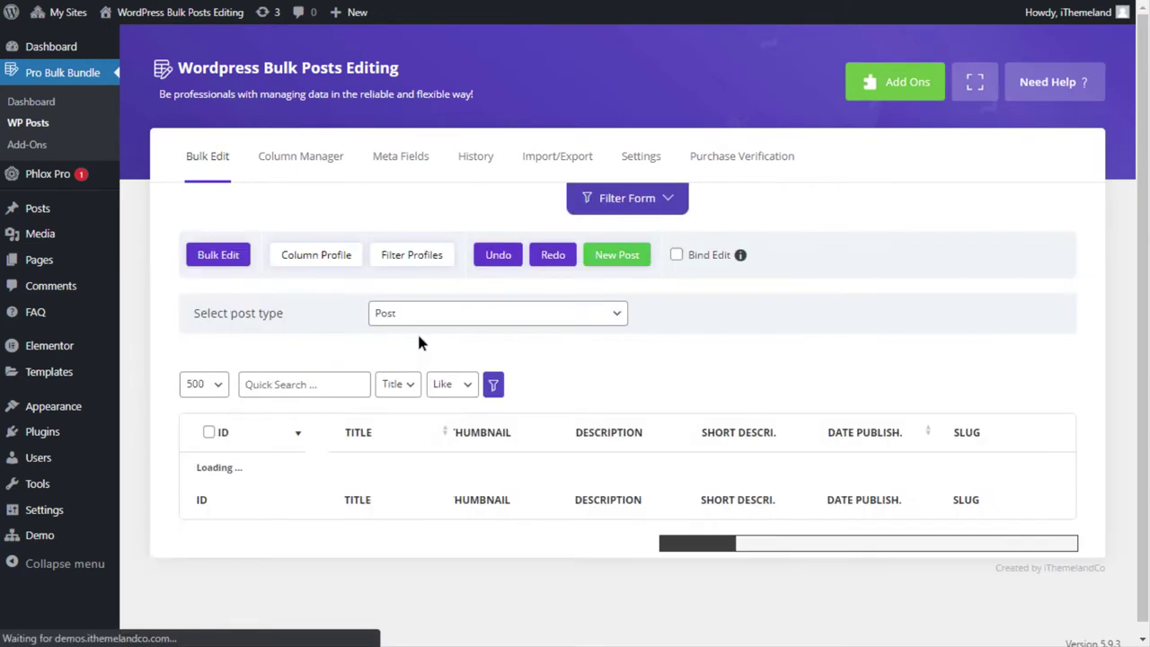
scroll(418, 341, down, 2)
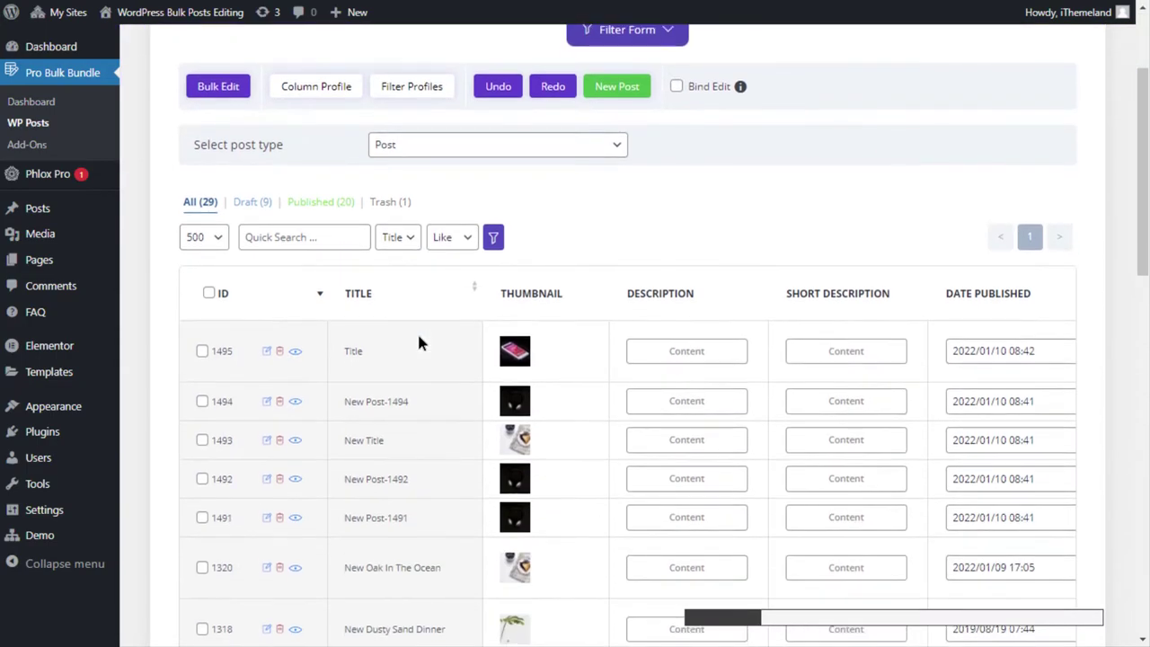
Create two new posts in the bulk editor
scroll(575, 499, up, 1)
click(616, 171)
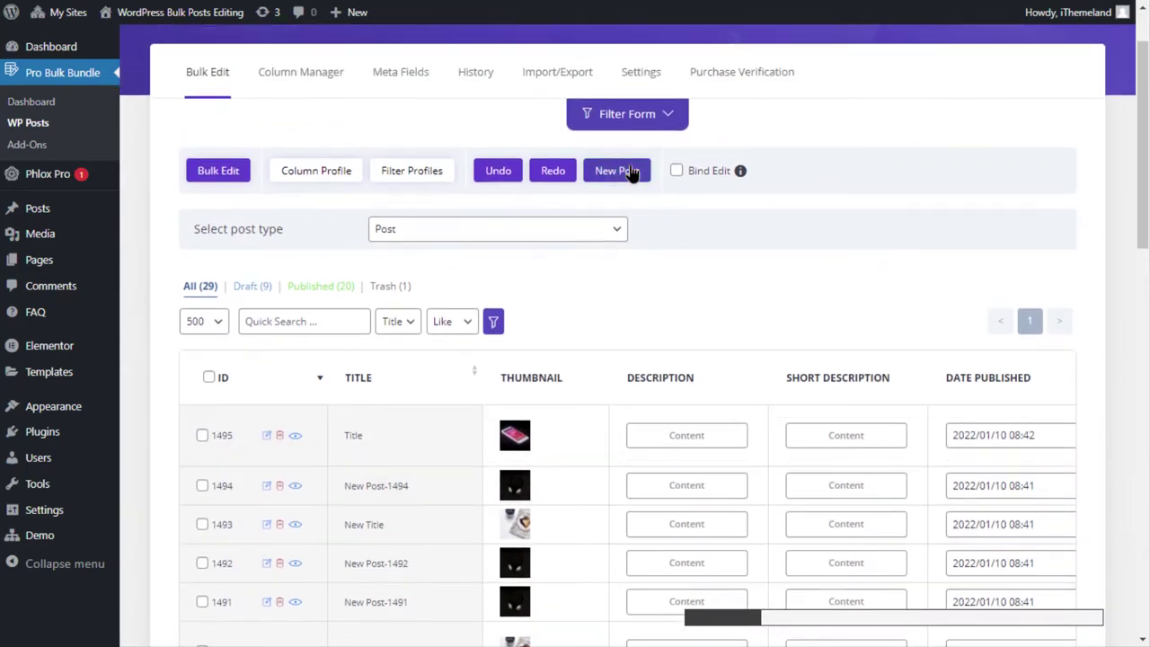
click(539, 312)
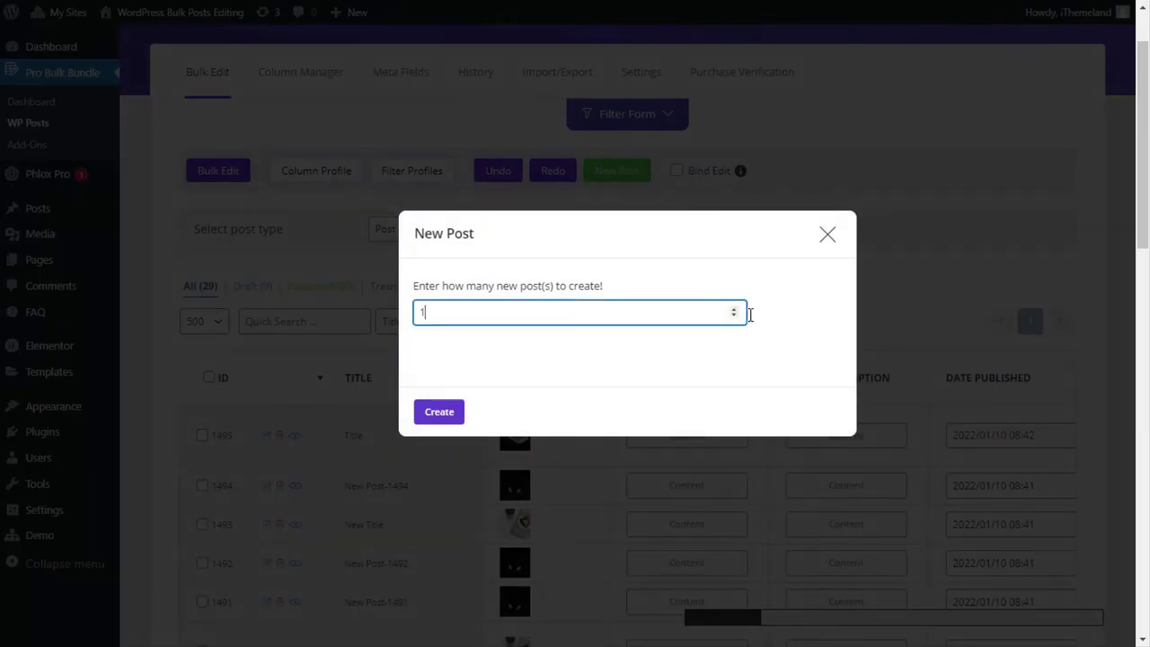
click(421, 418)
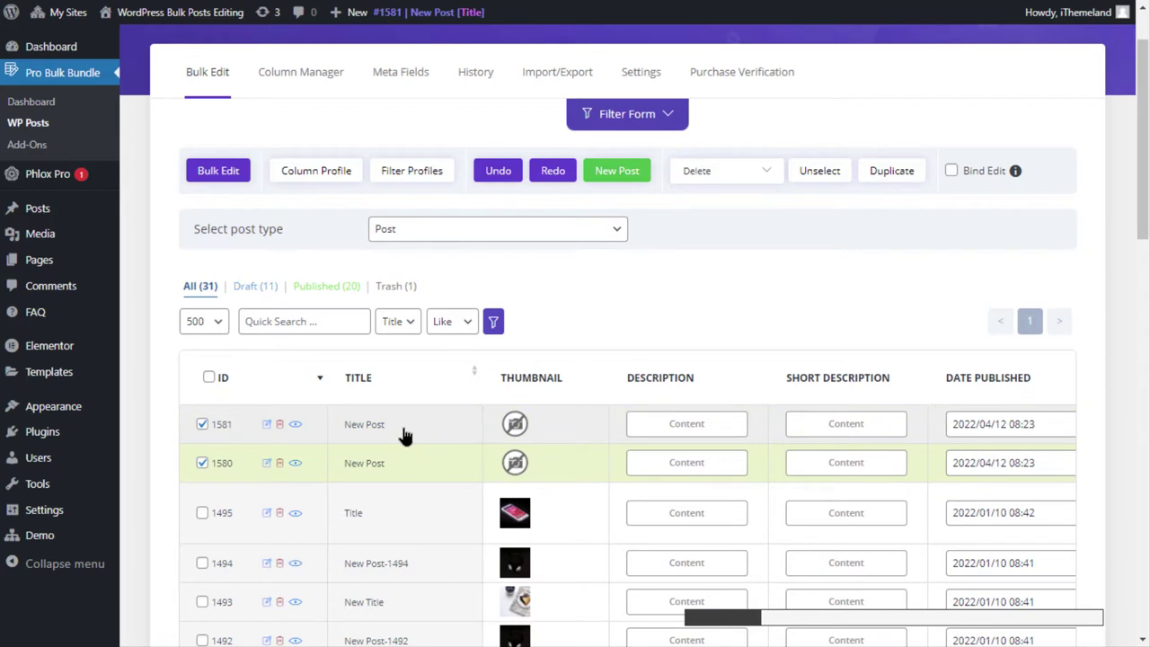
Rename the new post 1581 to "Post 1" and the new post 1580 to "Post 2" in the posts table
click(352, 431)
text(Po)
key(Return)
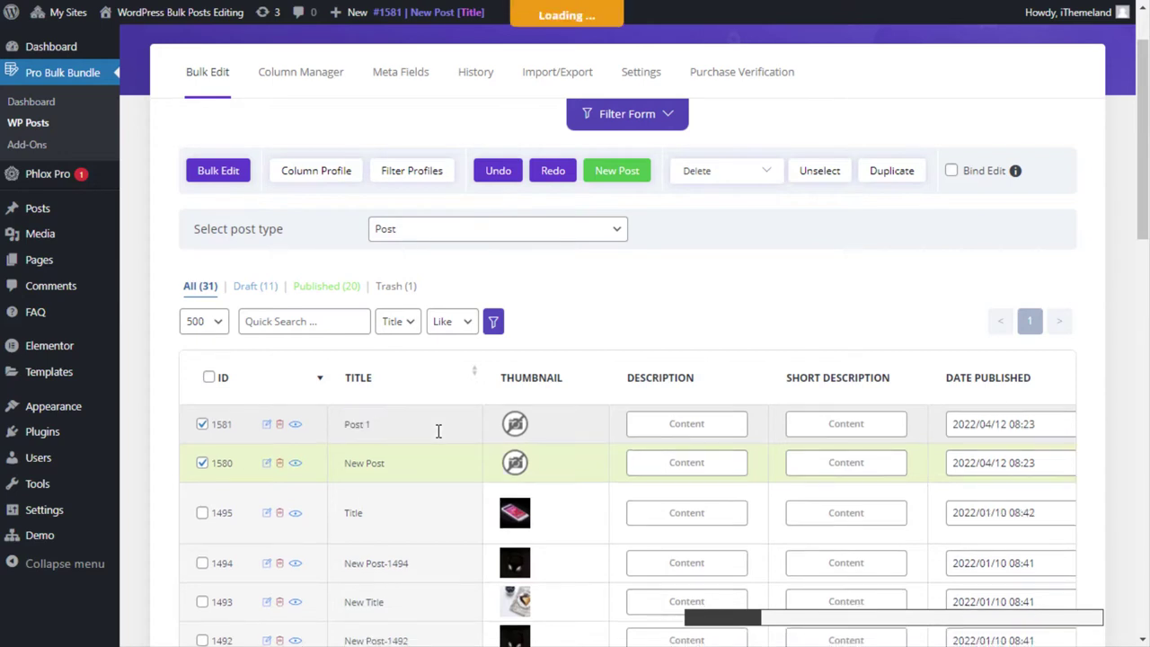
click(388, 470)
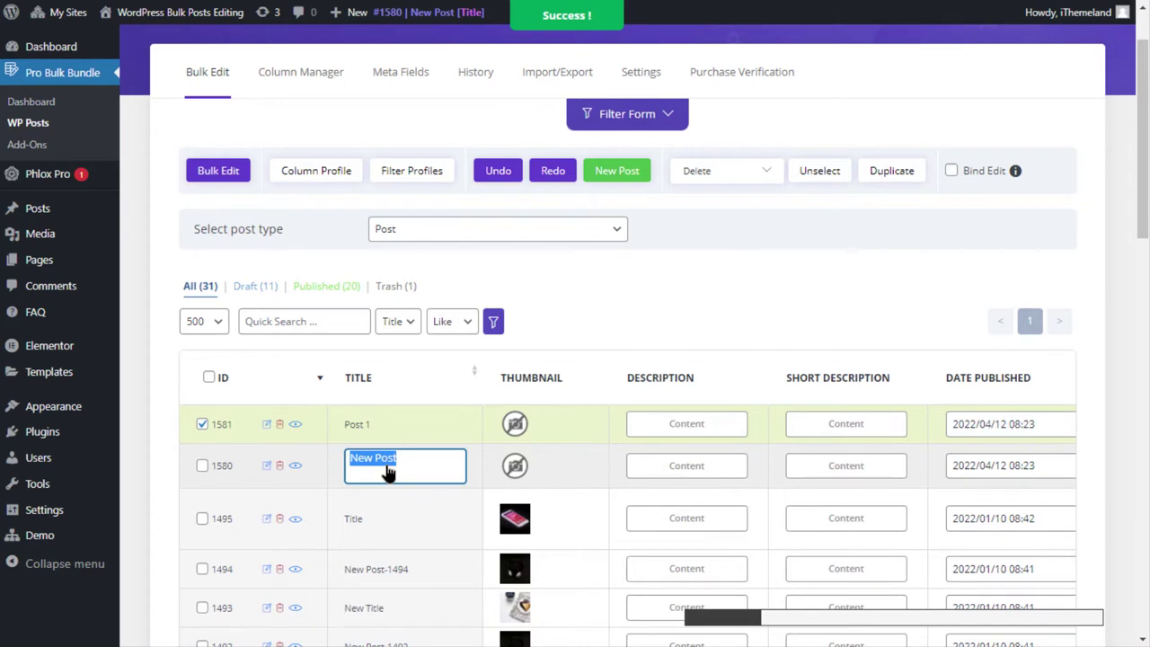
text(Post)
key(Return)
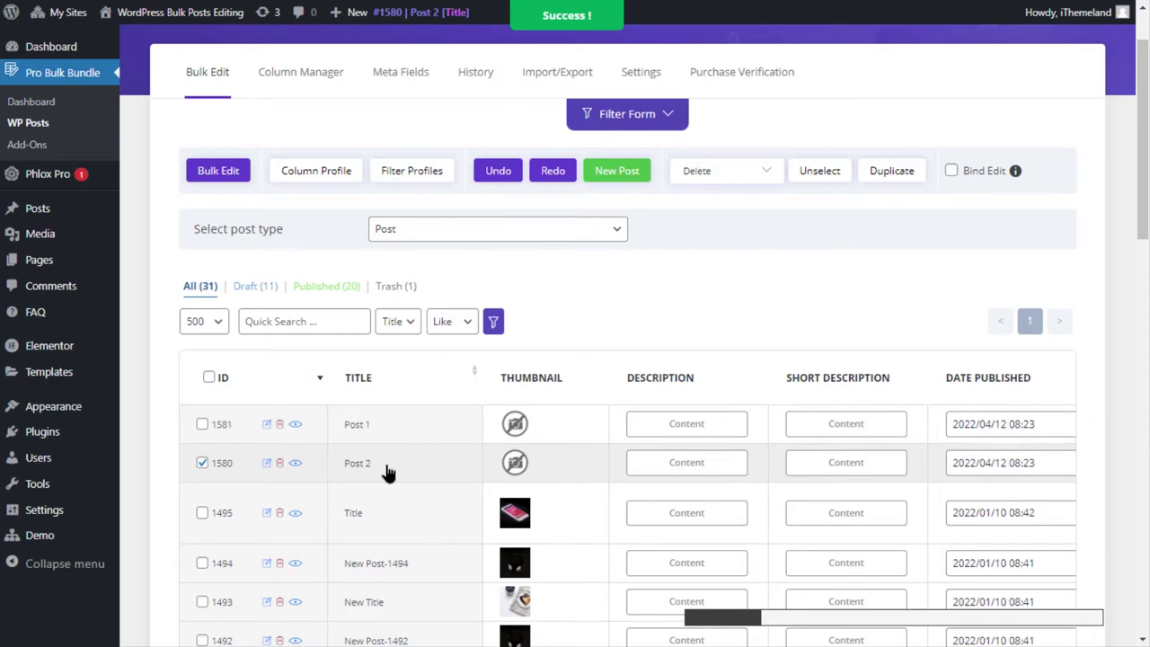
Set the thumbnail of Post 1 to blog-image-3.jpg from the media library and apply the change
click(520, 433)
click(721, 275)
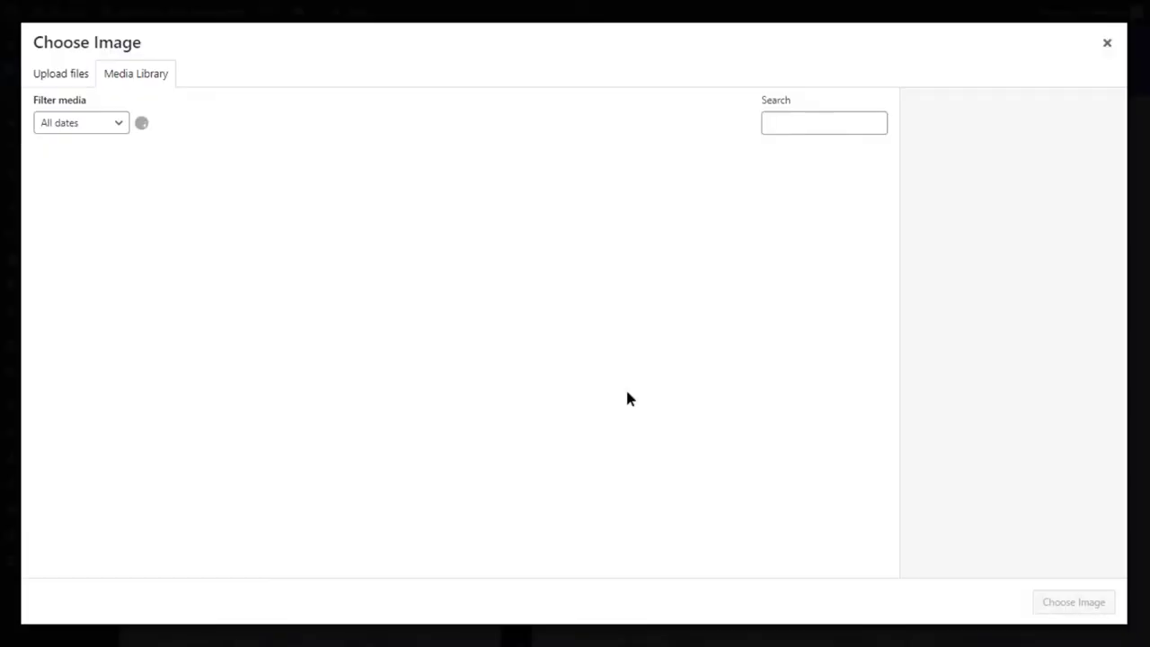
click(809, 409)
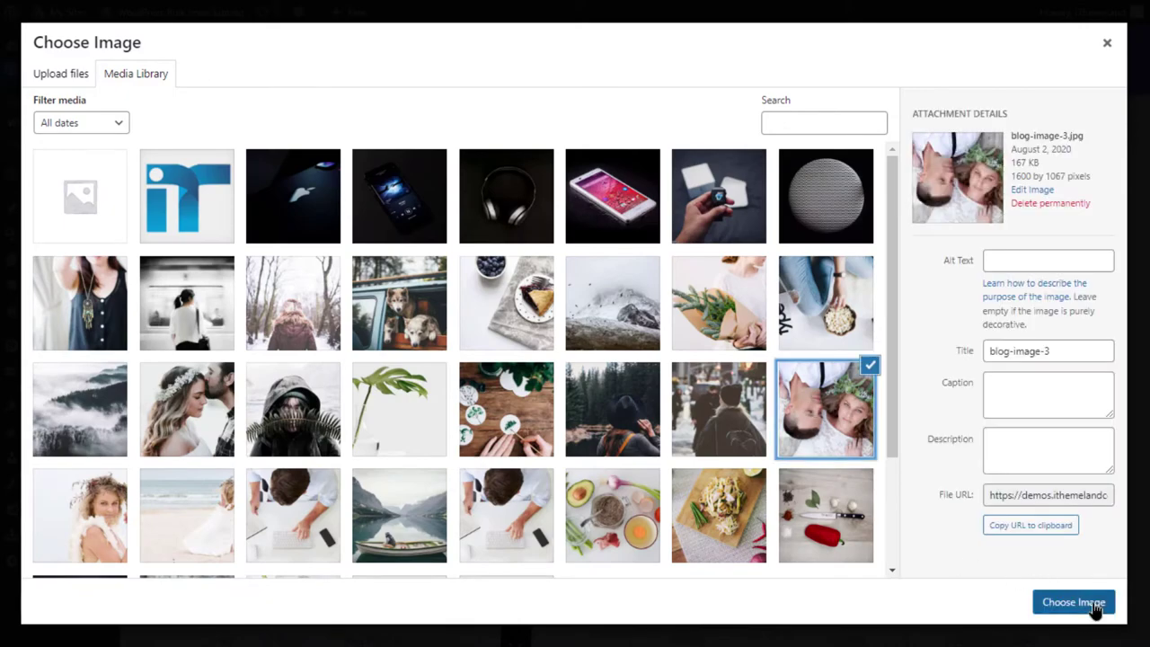
click(1079, 602)
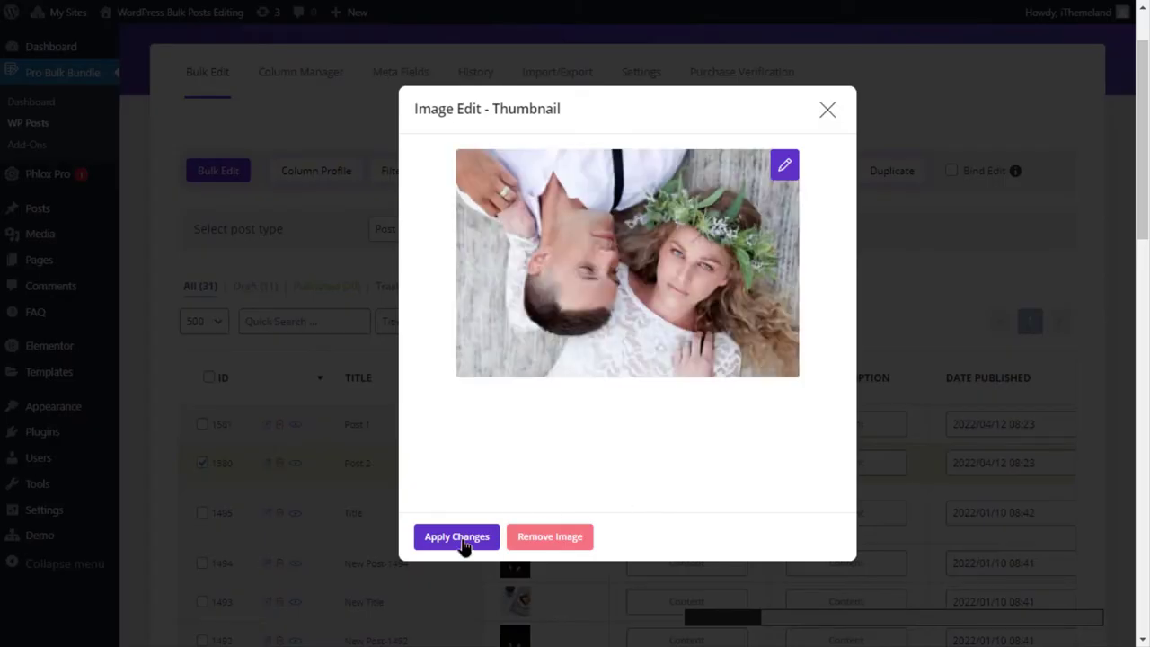
click(457, 537)
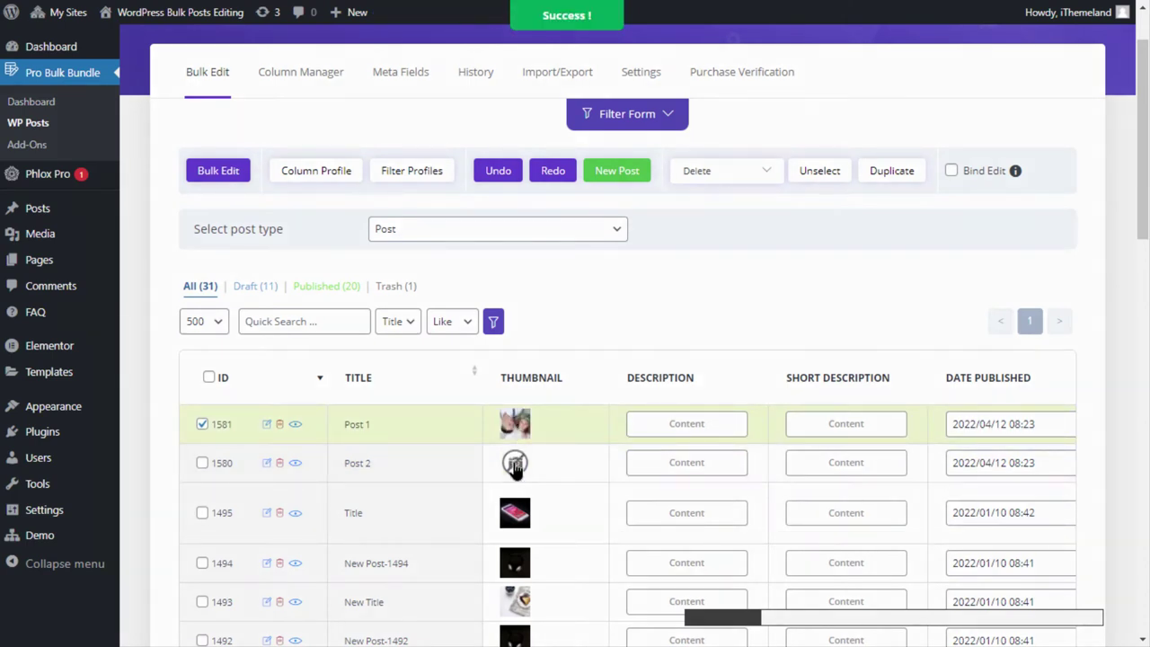
Set the thumbnail of Post 2 to the media library photo of a person holding wrapped green branches, and apply the change
click(515, 466)
click(785, 165)
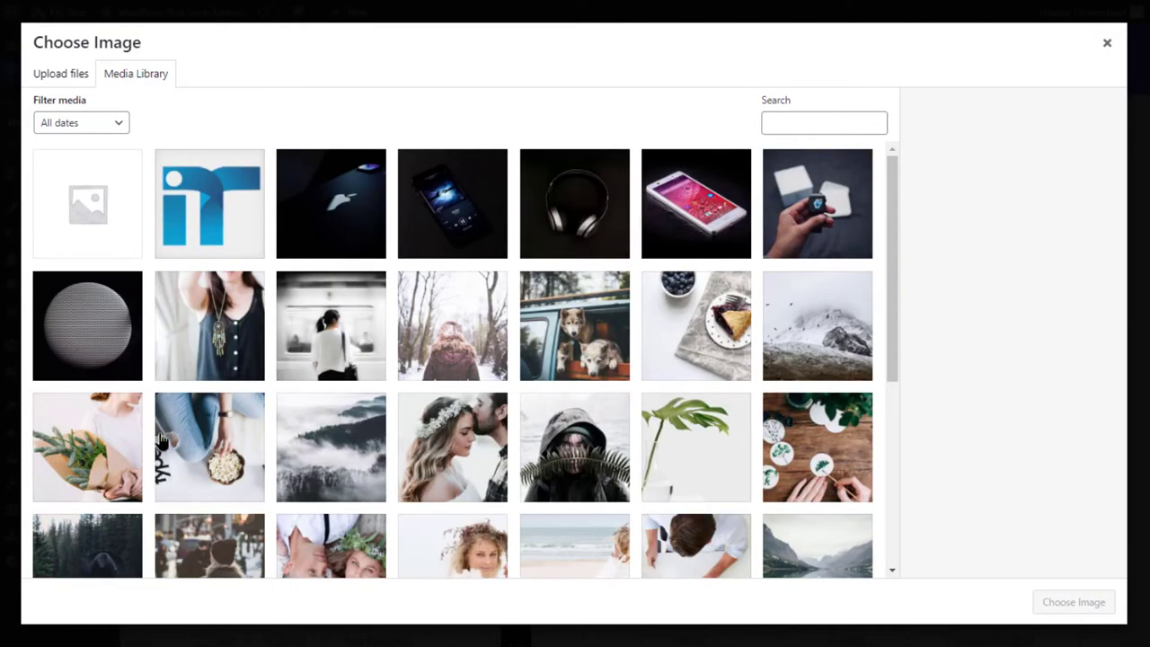
click(93, 417)
click(1074, 604)
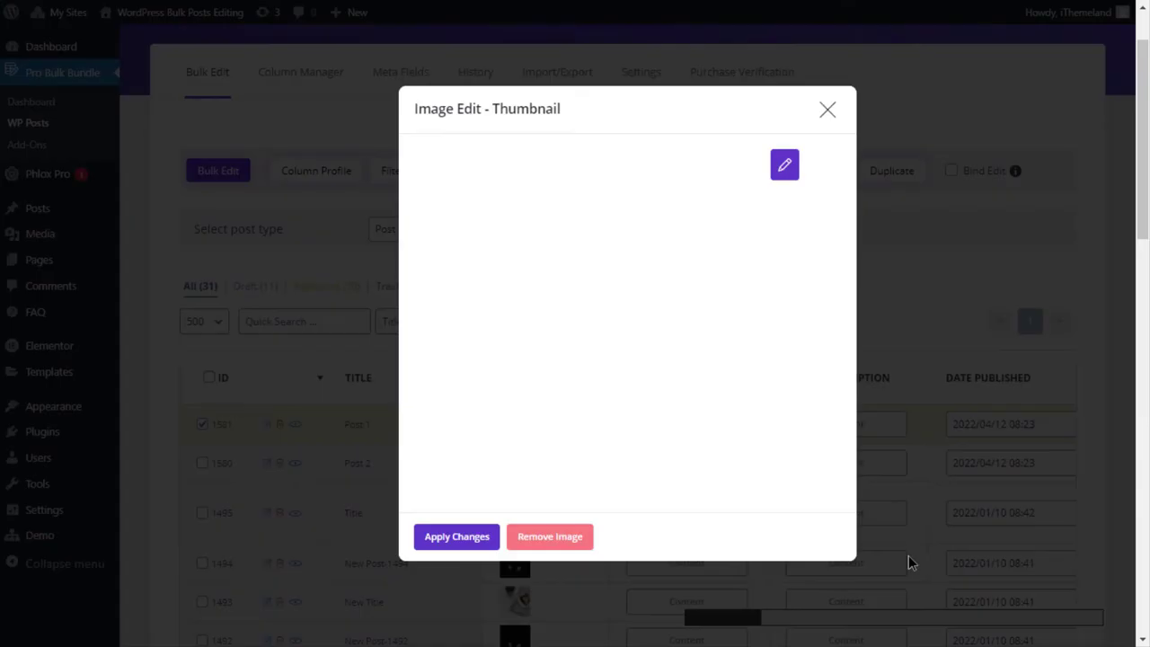
click(457, 537)
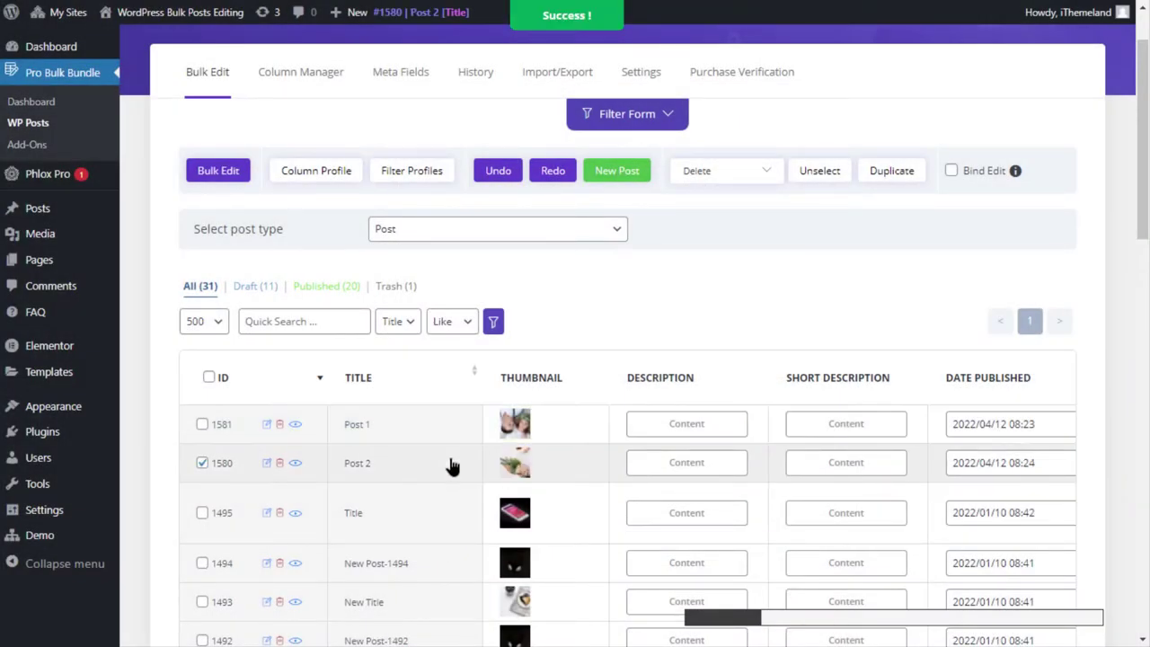
Open the site's standard Posts list in a new tab and open Post 2 for editing there
right_click(74, 221)
key(Escape)
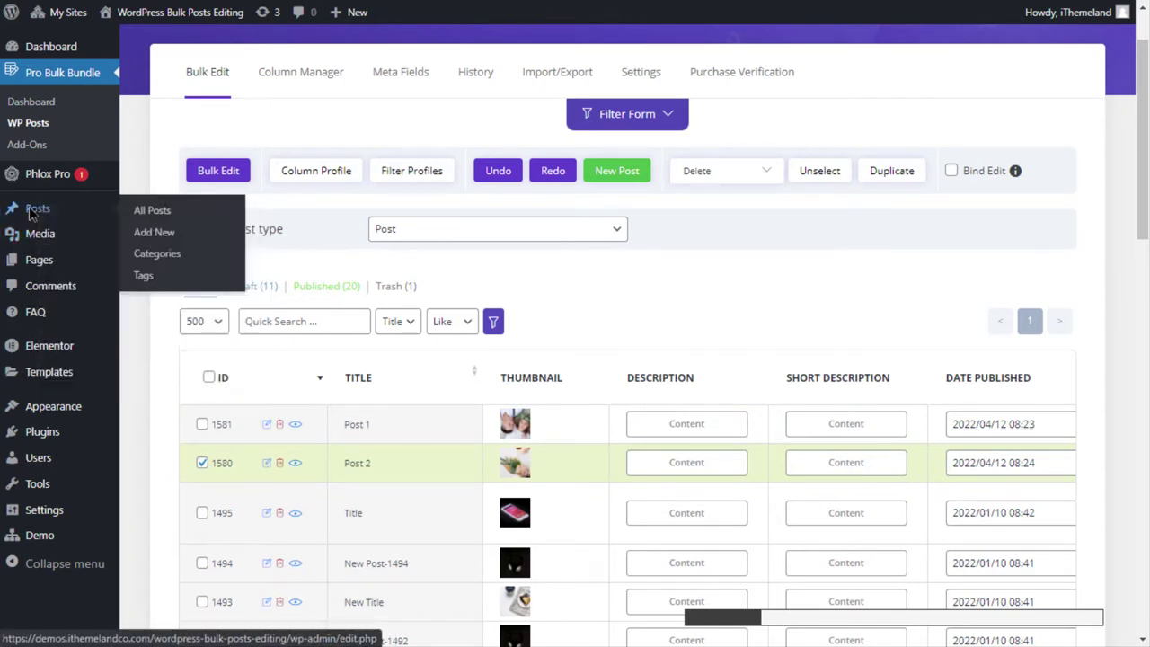
right_click(75, 215)
click(81, 226)
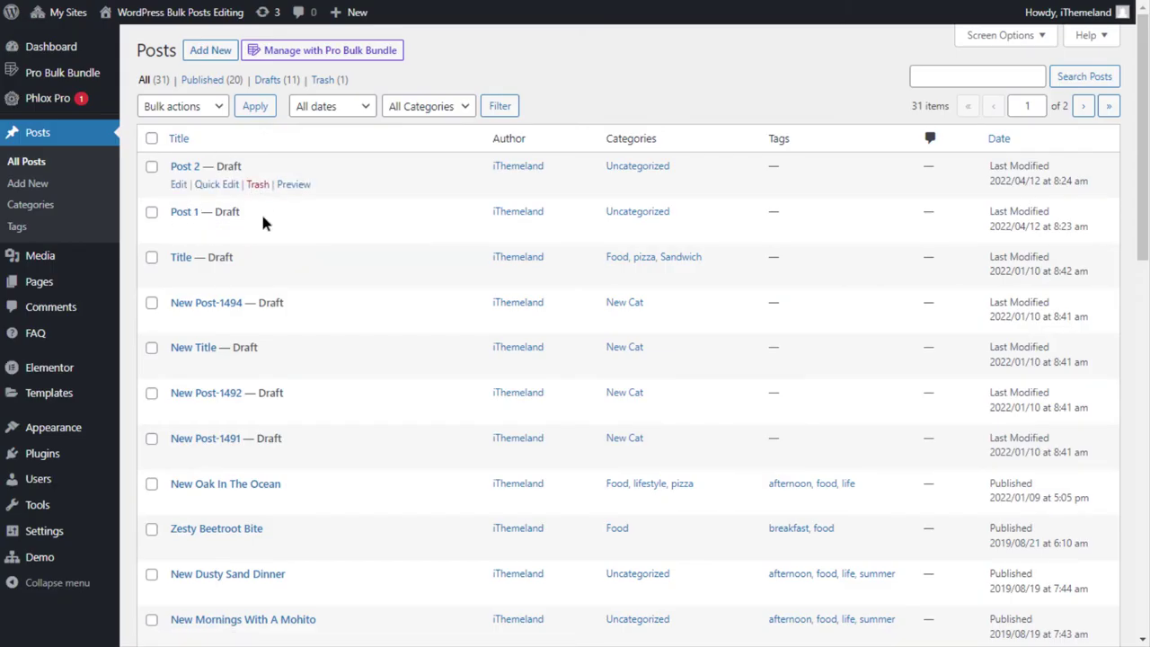
click(178, 185)
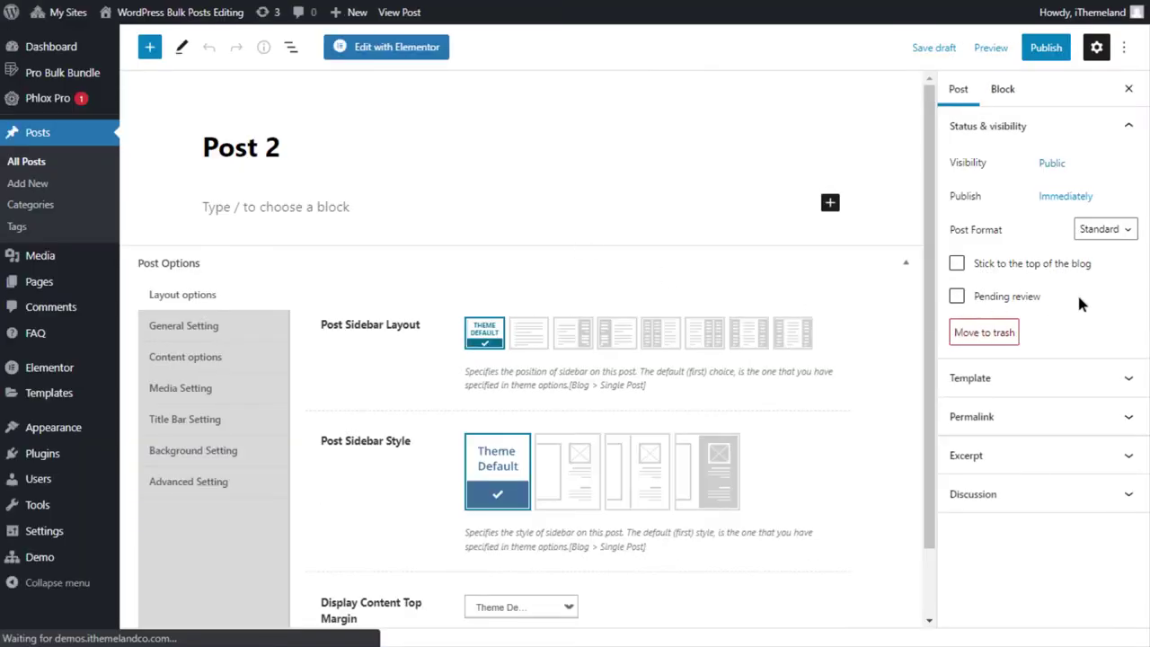
Examine the categories, tags and featured image in the settings of Post 2
scroll(1101, 292, down, 5)
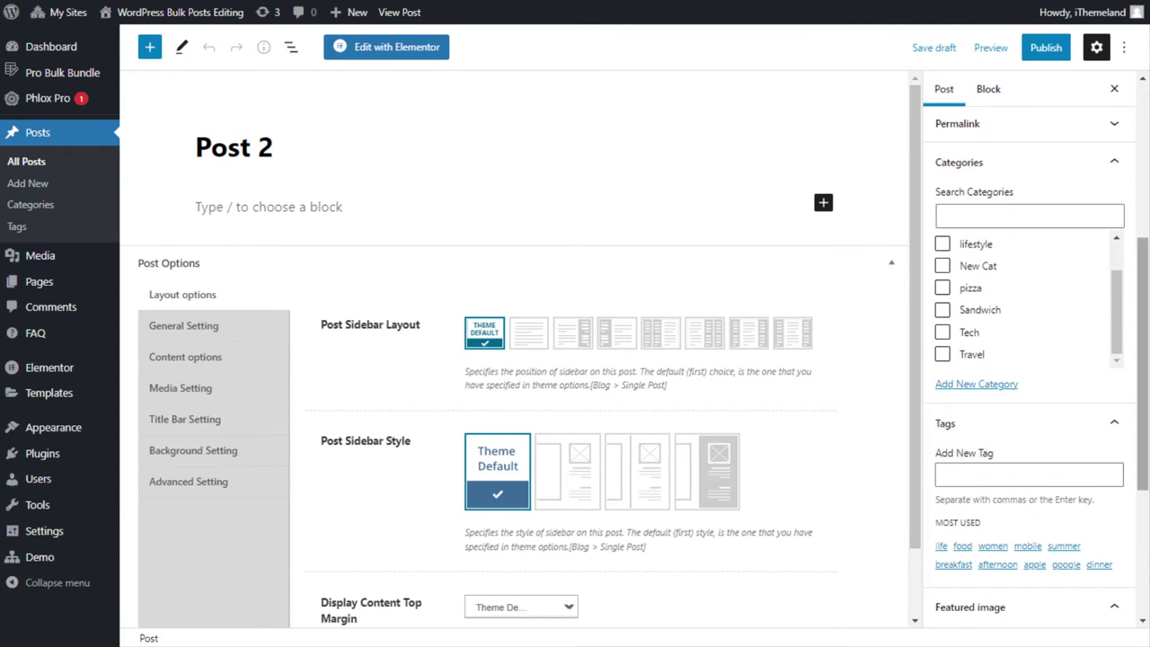
scroll(1110, 323, up, 3)
scroll(1035, 413, down, 3)
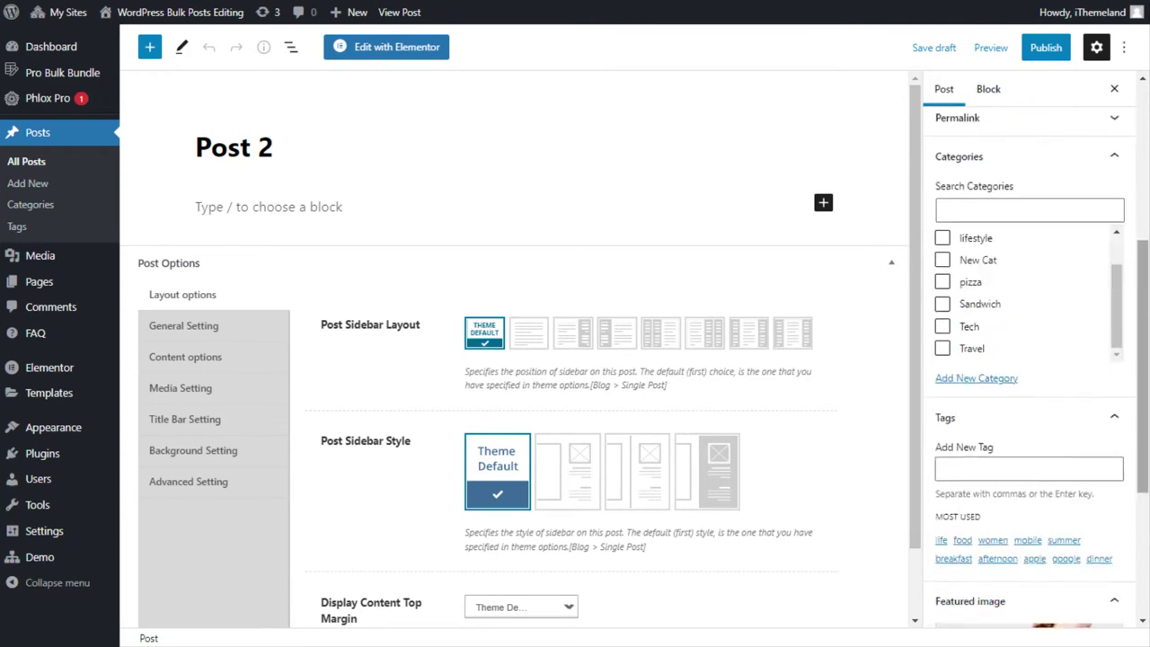
scroll(1047, 423, down, 3)
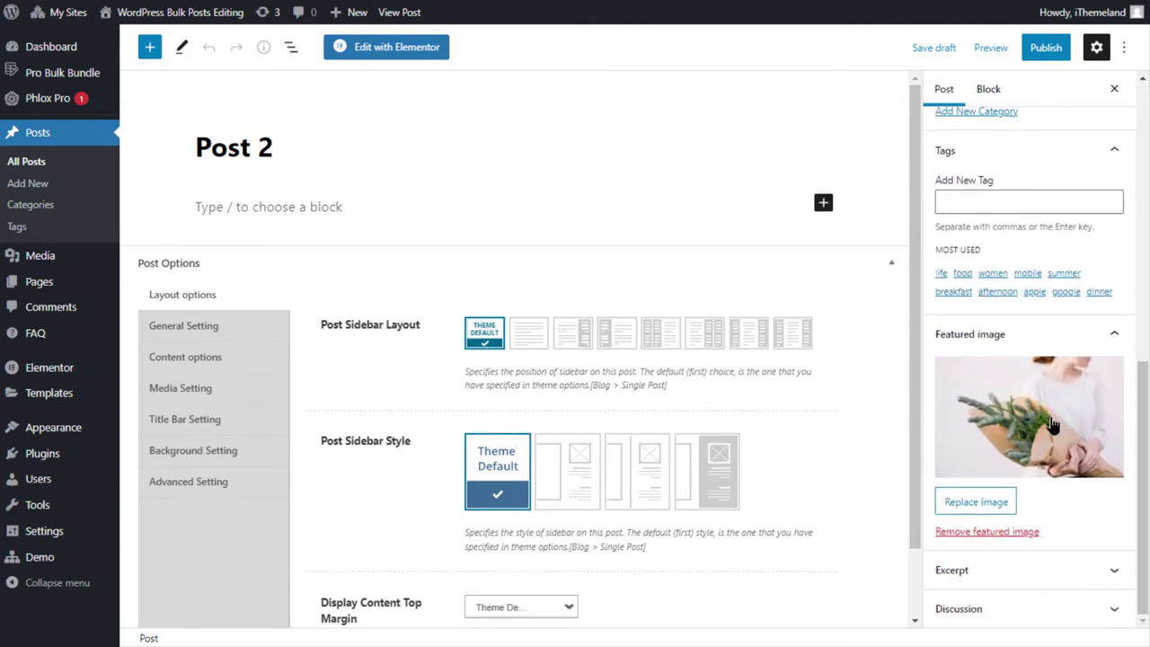
scroll(1053, 424, up, 2)
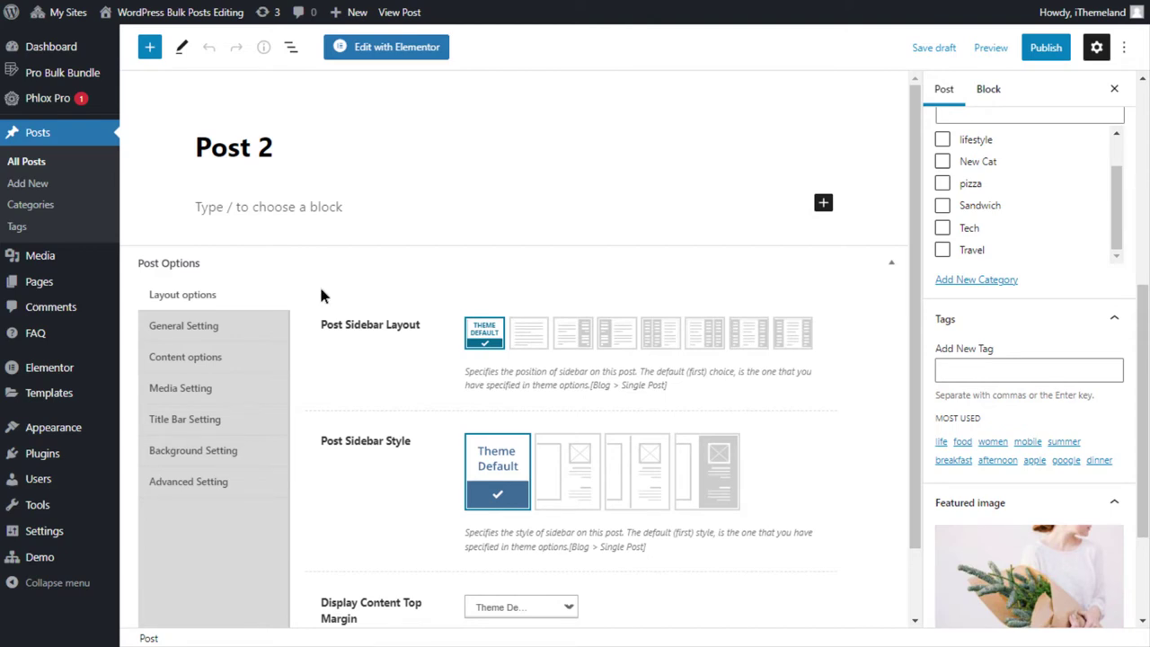
Return to the WP Posts bulk editing page of Pro Bulk Bundle
key(F11)
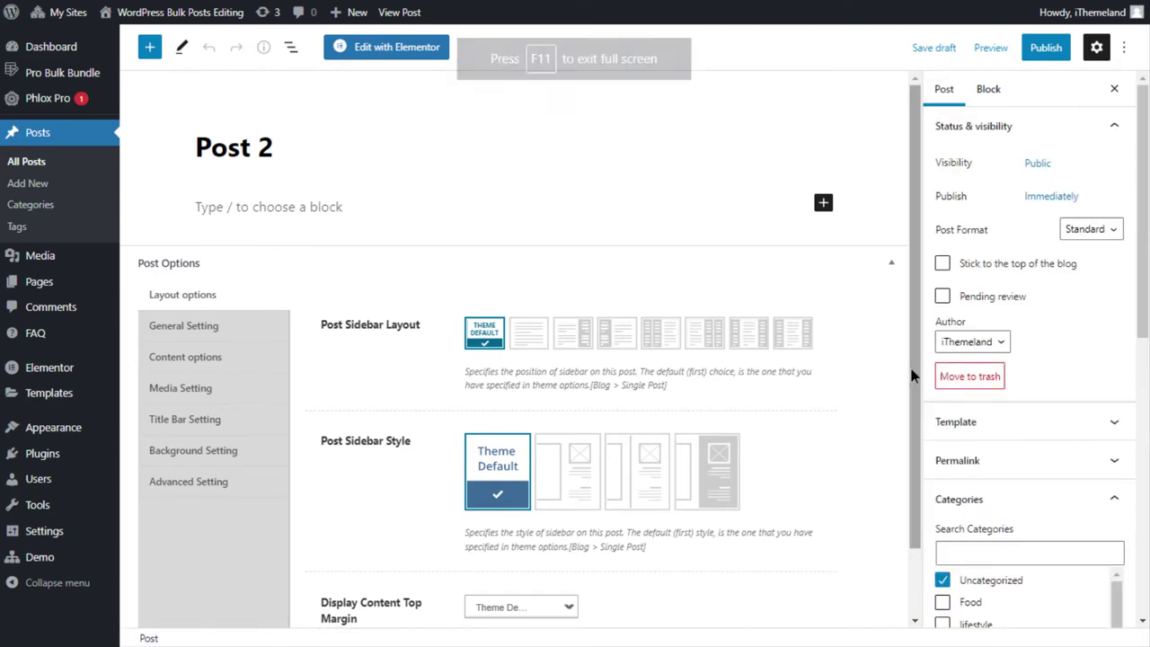
mouse_move(46, 76)
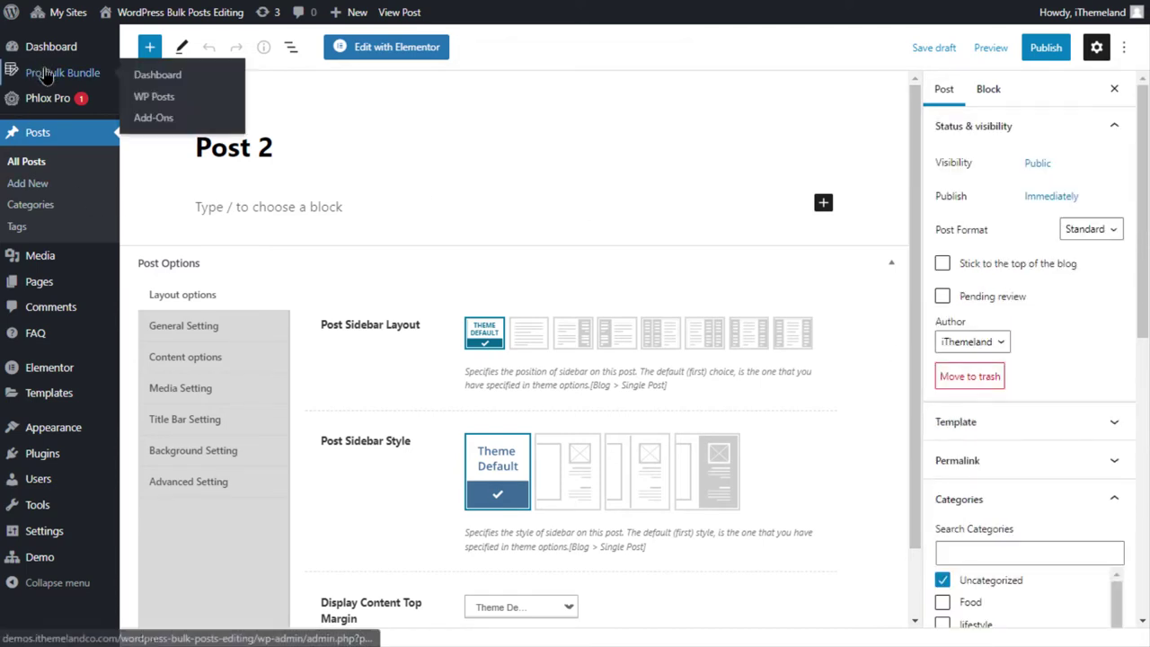
click(168, 101)
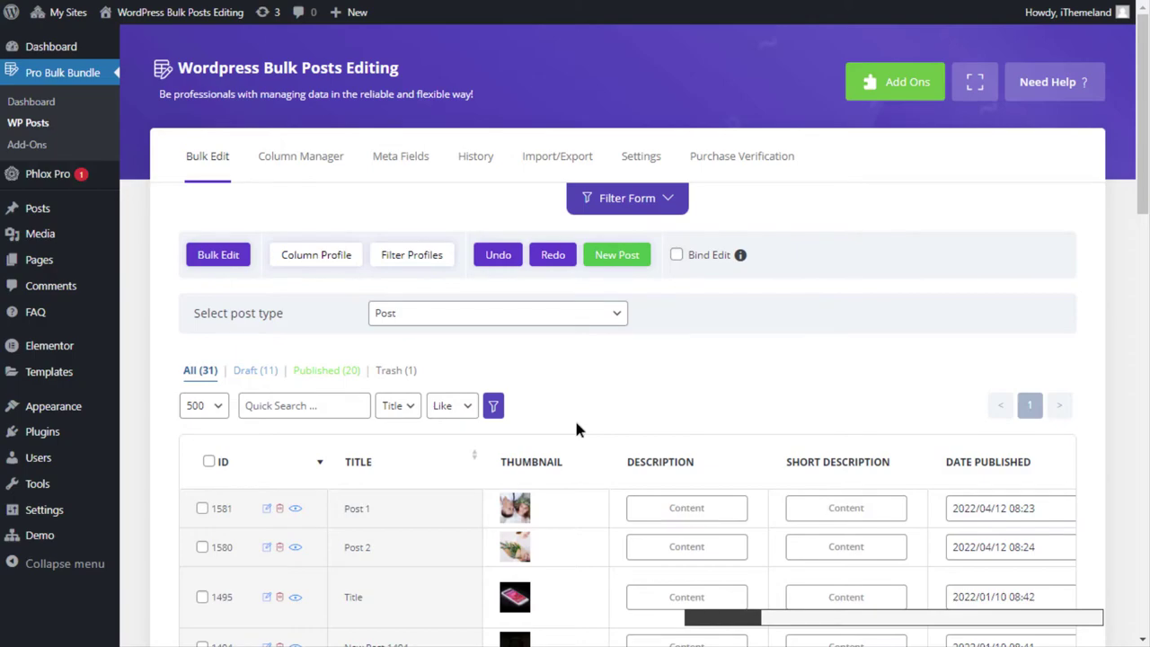
Set the description content of Post 1 to "THIS IS CONTENT" and apply the change
scroll(576, 425, down, 3)
scroll(578, 431, down, 1)
click(674, 345)
text(THIS IS CONTENT)
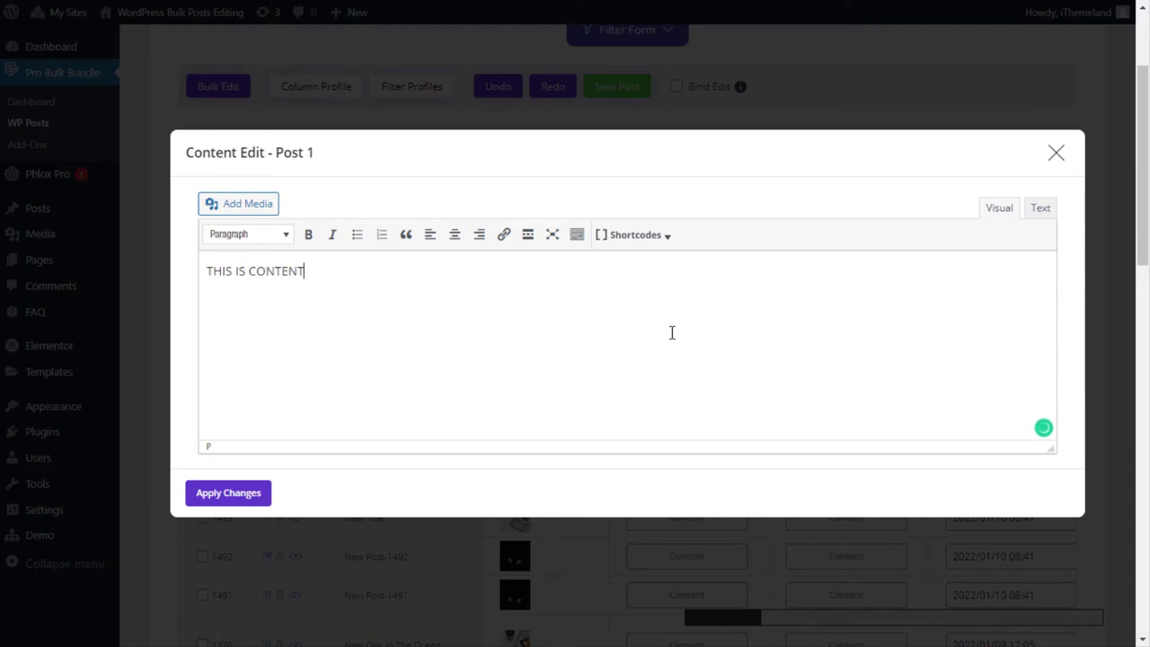
click(226, 498)
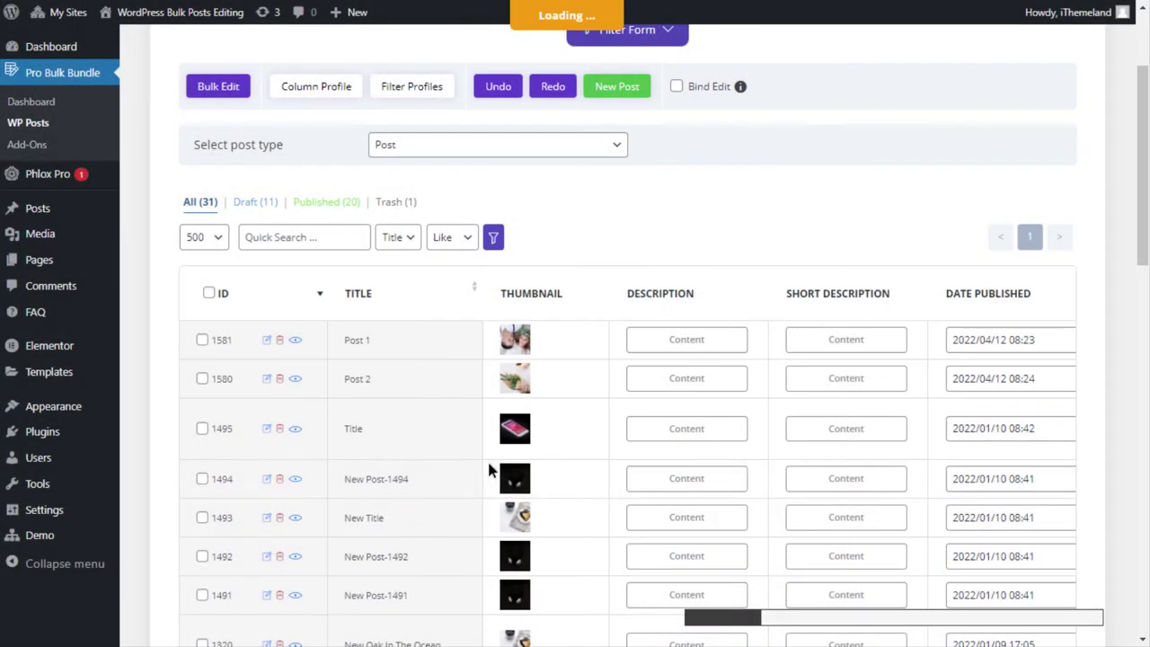
View Post 1 on the site in a new tab and check its image, title and content
right_click(296, 345)
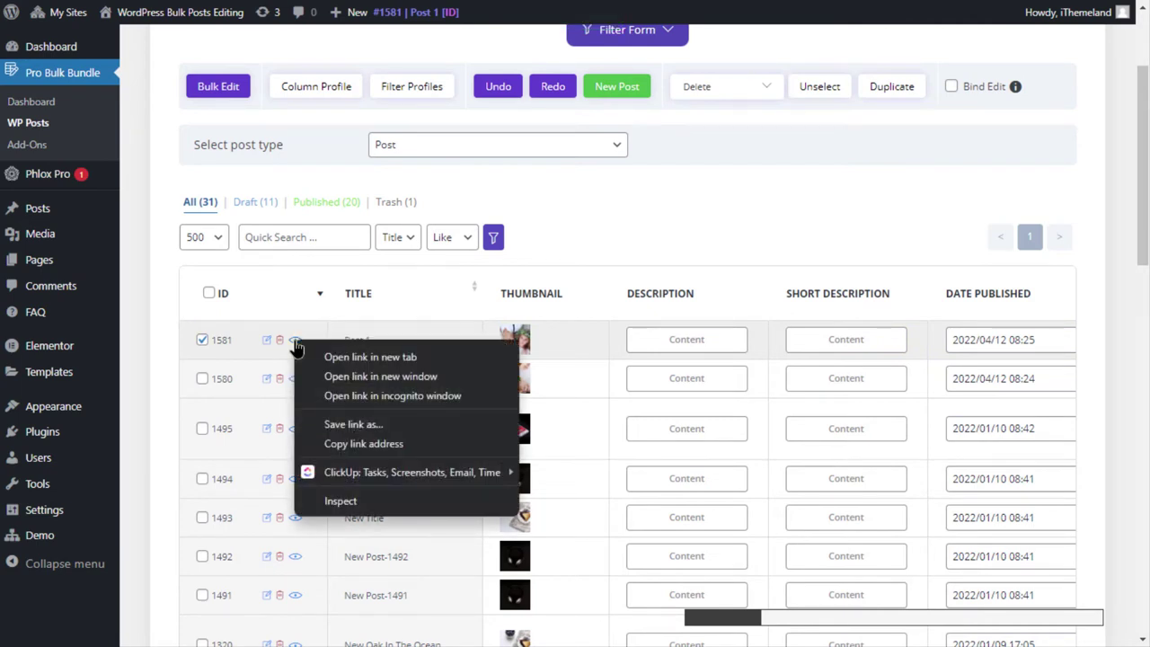
click(343, 355)
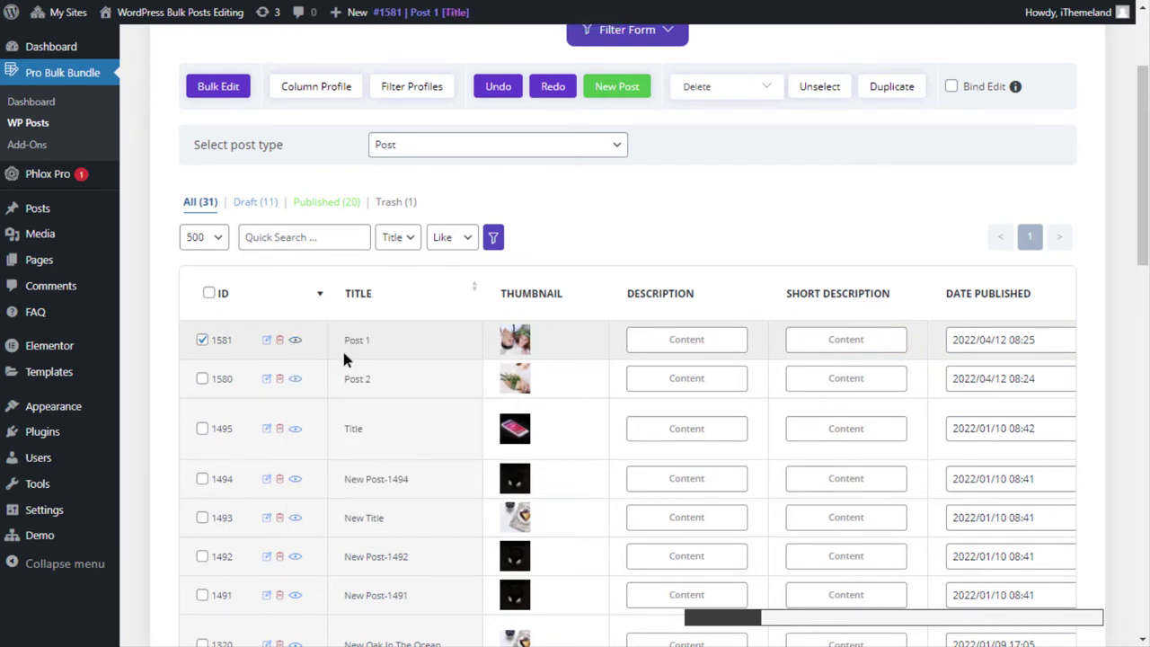
key(ctrl+Tab)
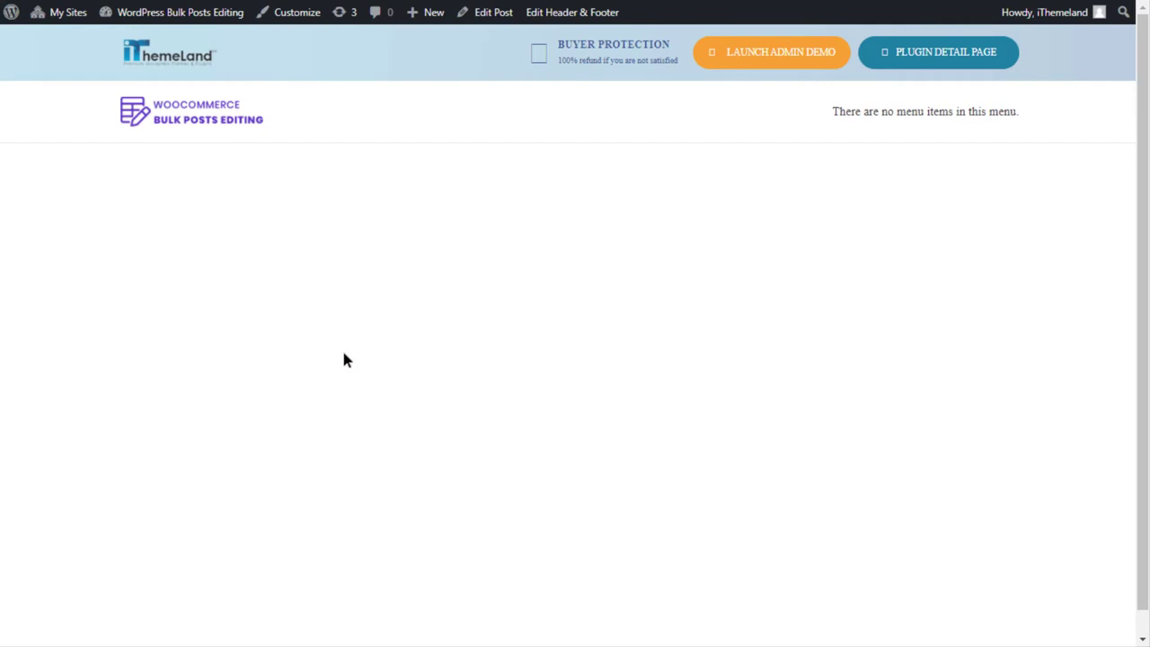
scroll(555, 334, down, 3)
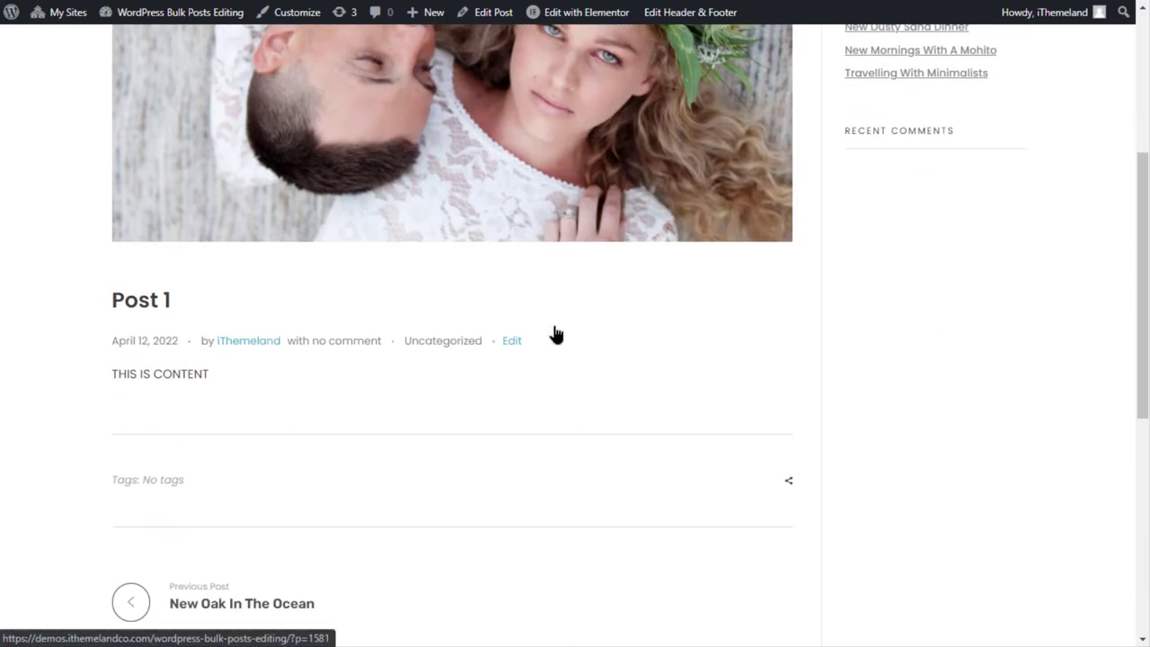
Check the content text below the title of Post 1 on the site
drag(110, 374, 229, 378)
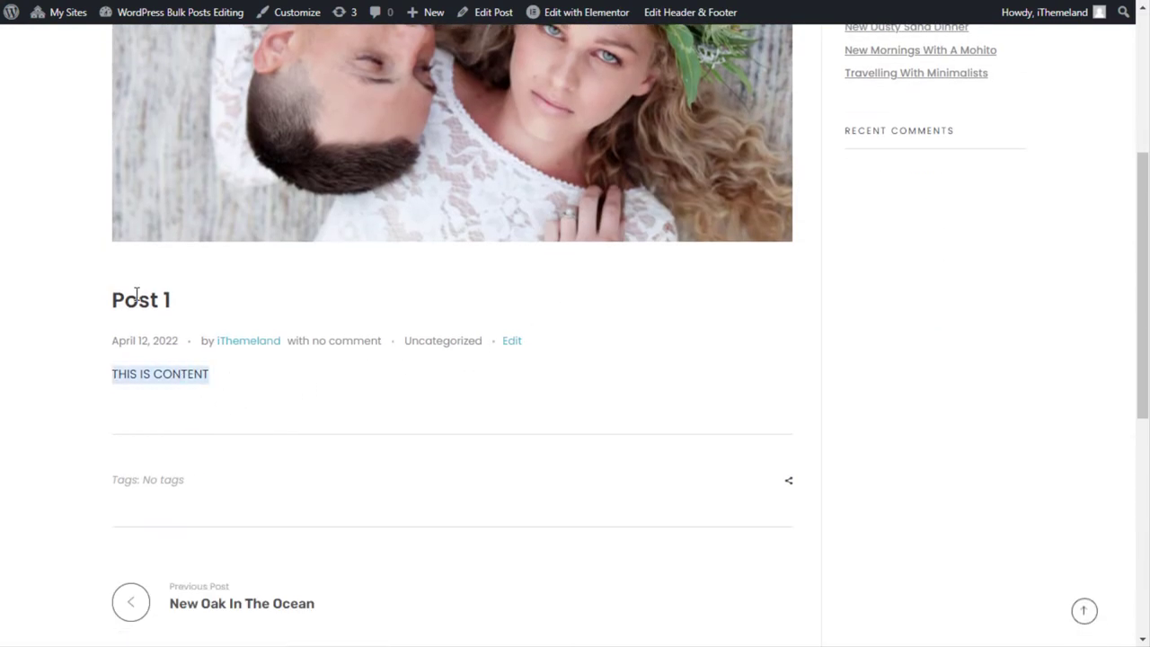
click(285, 396)
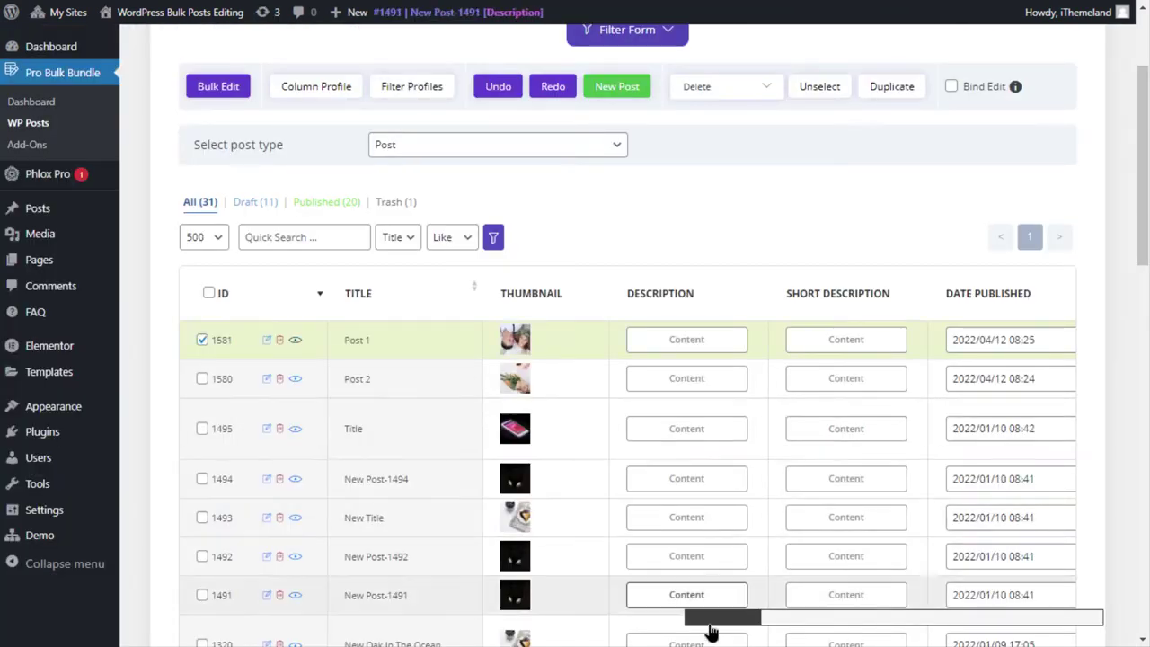
View the tags and categories available for Post 1 in the bulk editing table without changing them
drag(714, 618, 1037, 626)
click(996, 343)
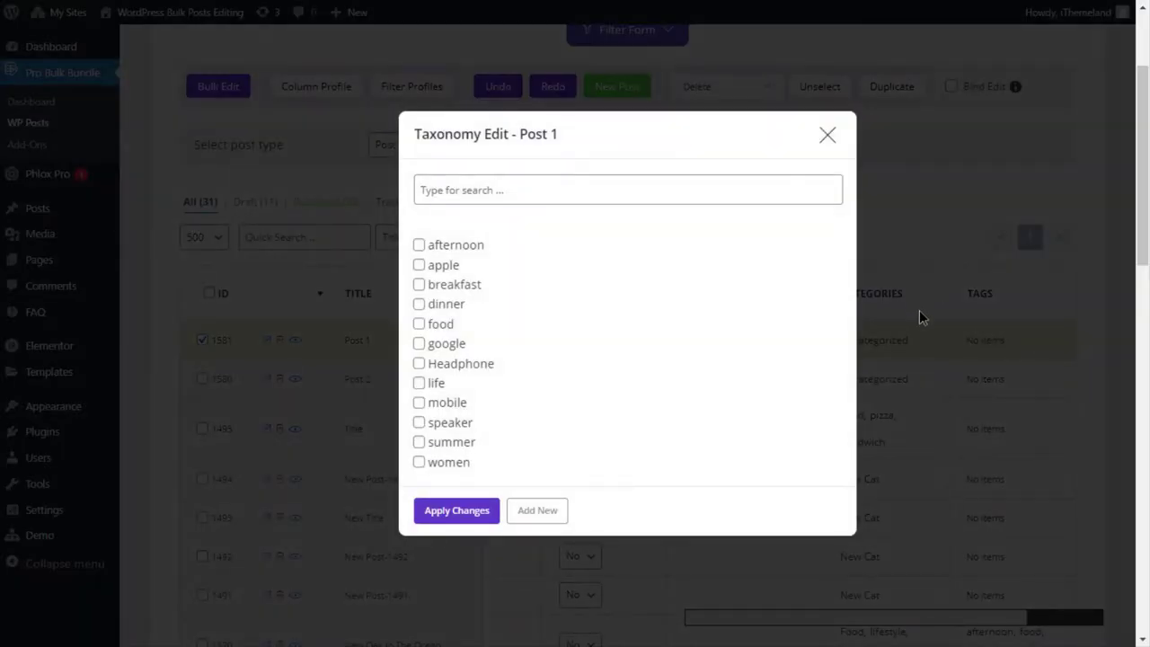
click(879, 265)
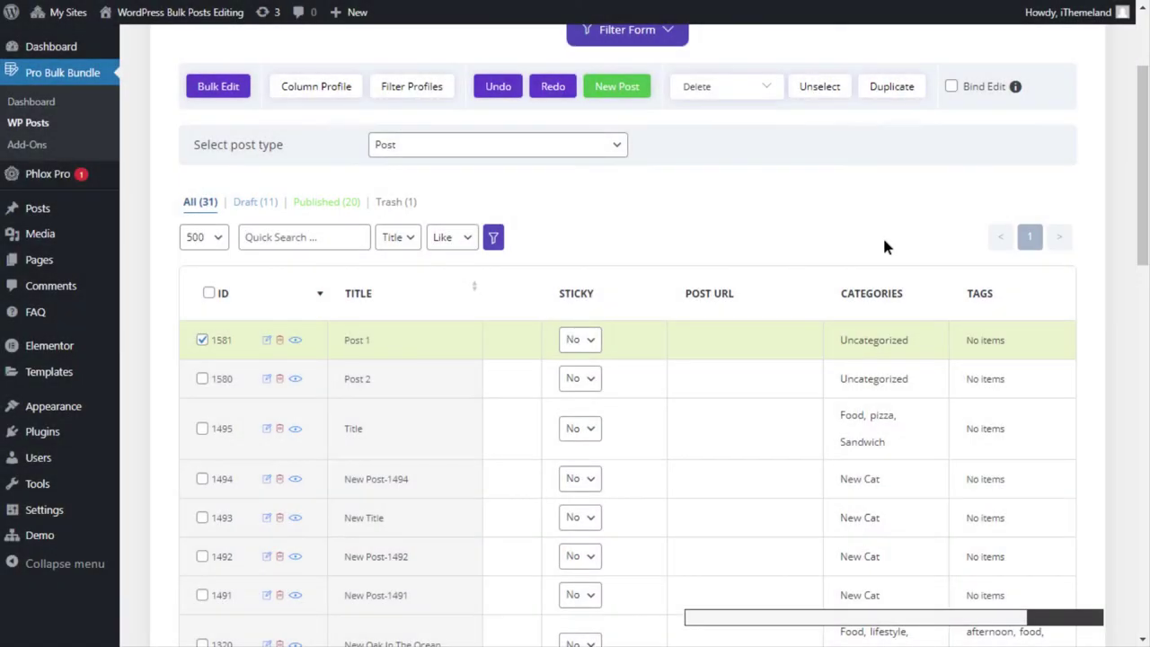
double_click(872, 342)
double_click(872, 422)
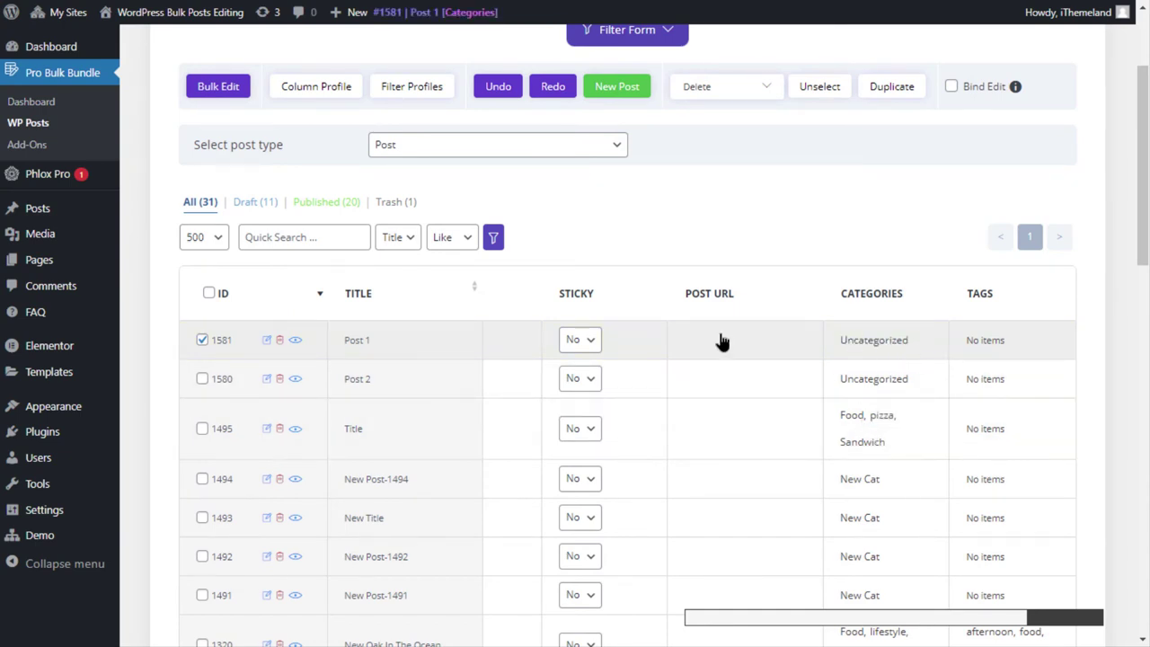
Append the category pizza to Post 1 with the Bulk Edit form
click(217, 87)
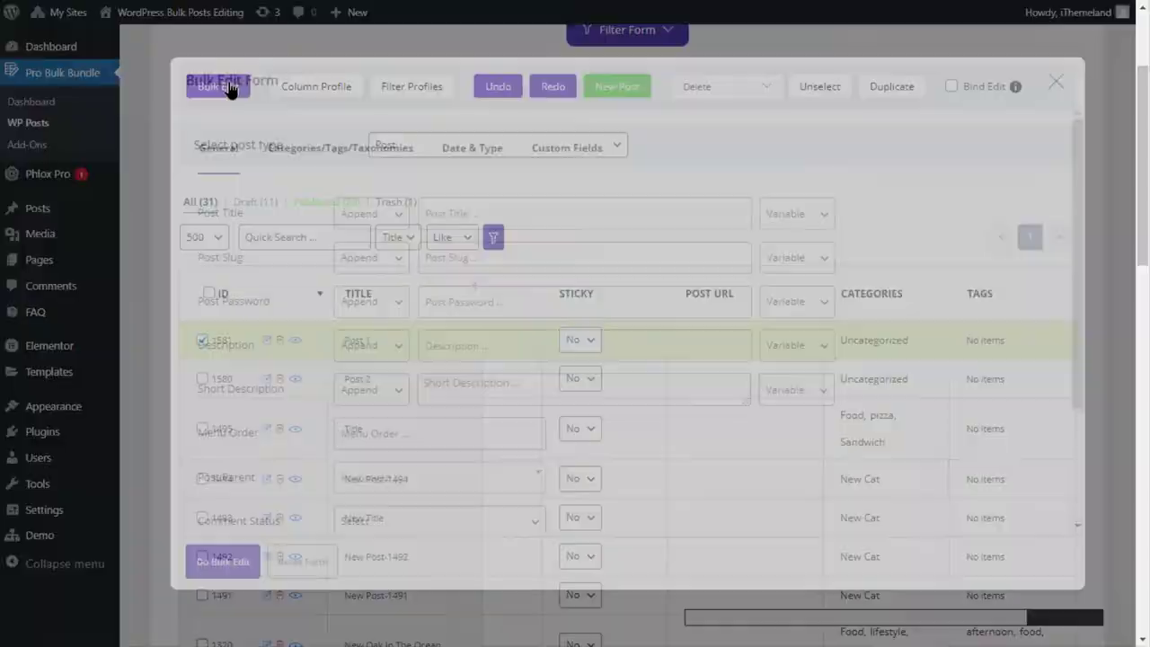
click(340, 152)
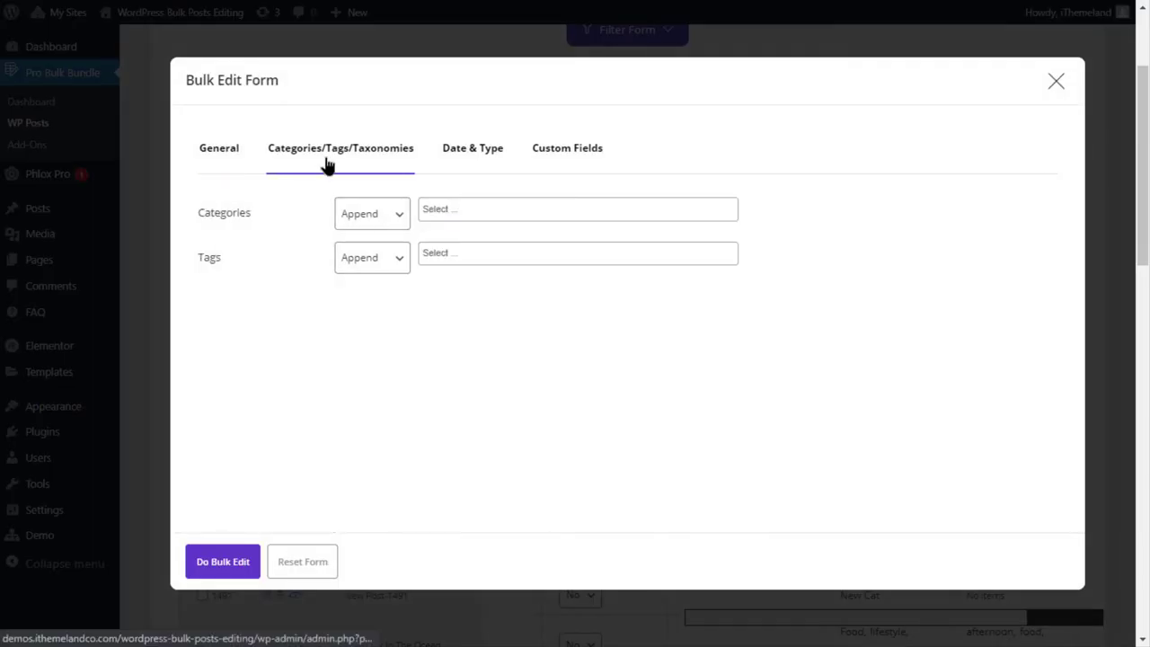
click(495, 208)
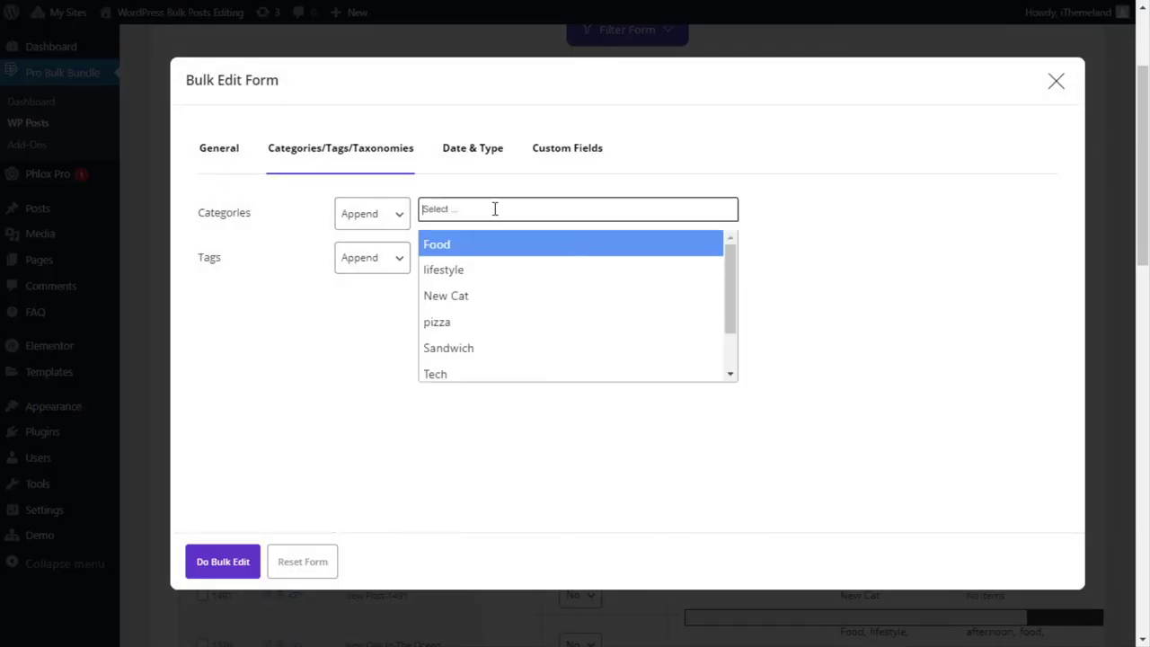
click(474, 324)
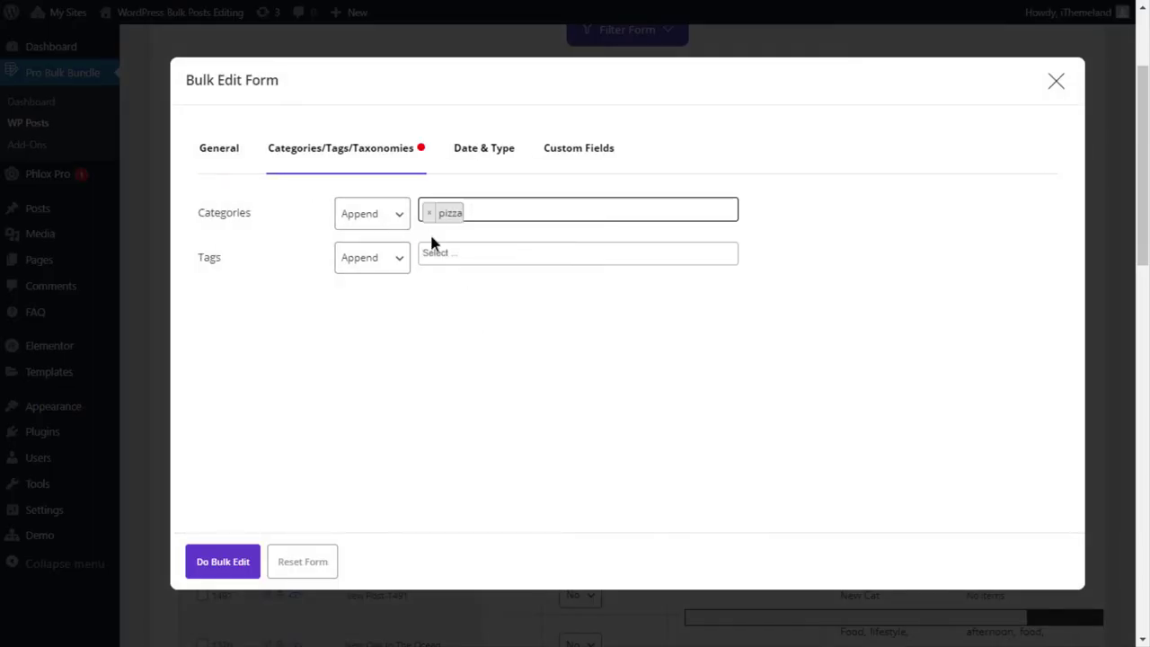
click(221, 565)
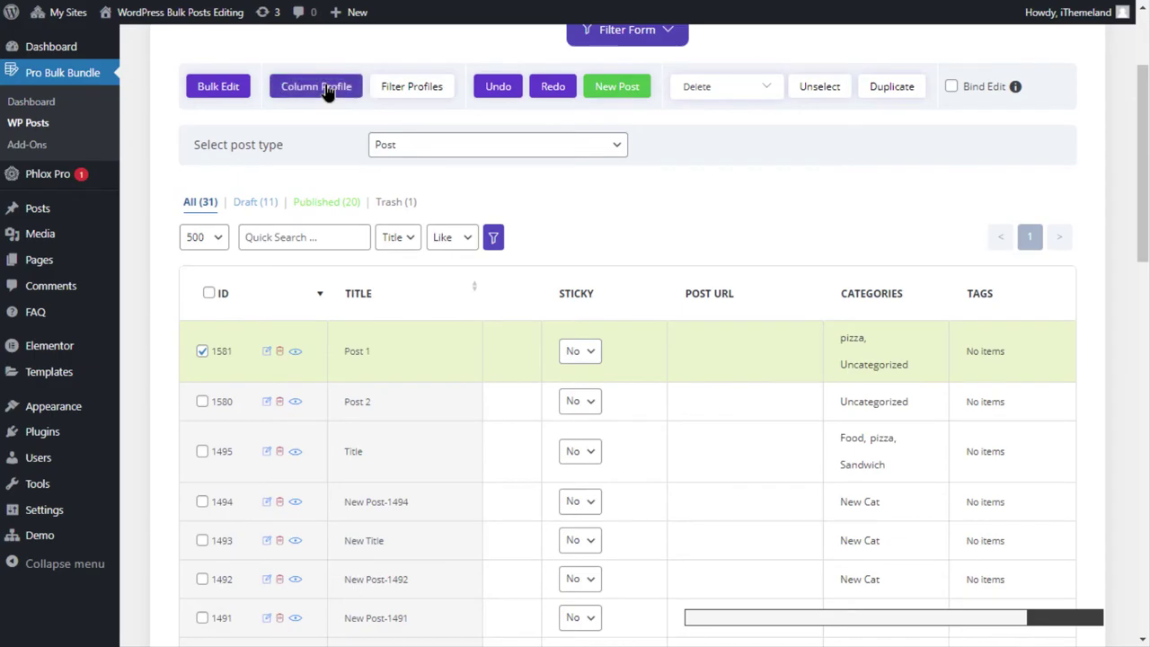
Remove the category Uncategorized from Post 1 with the Delete option of the Bulk Edit form
click(206, 90)
click(388, 324)
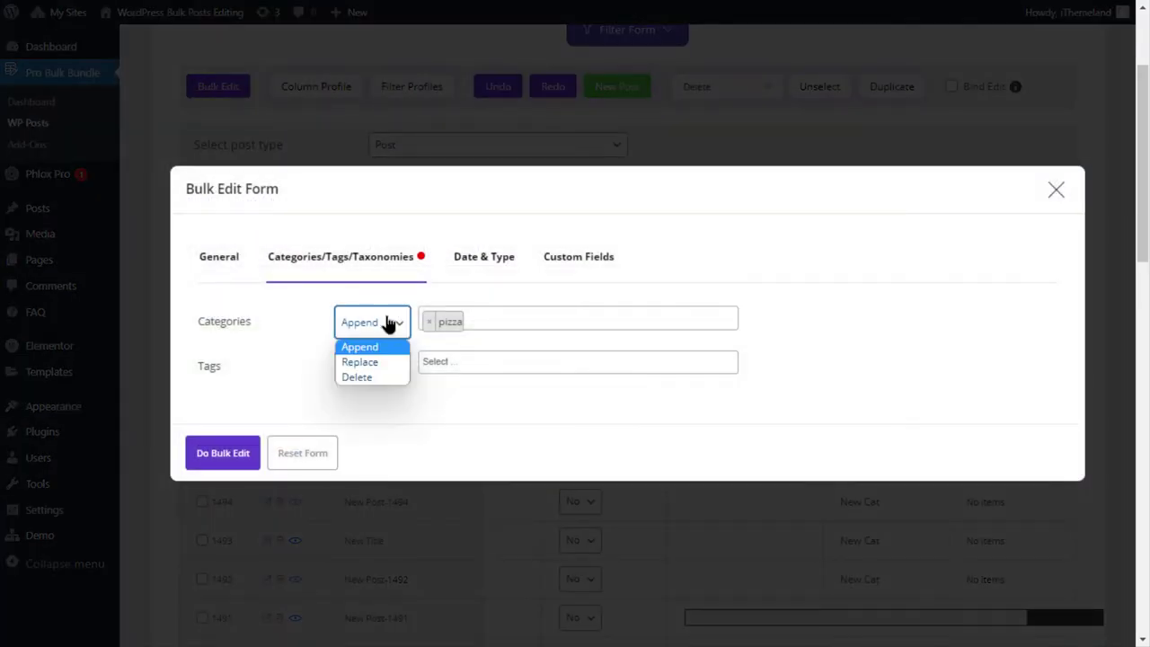
click(366, 363)
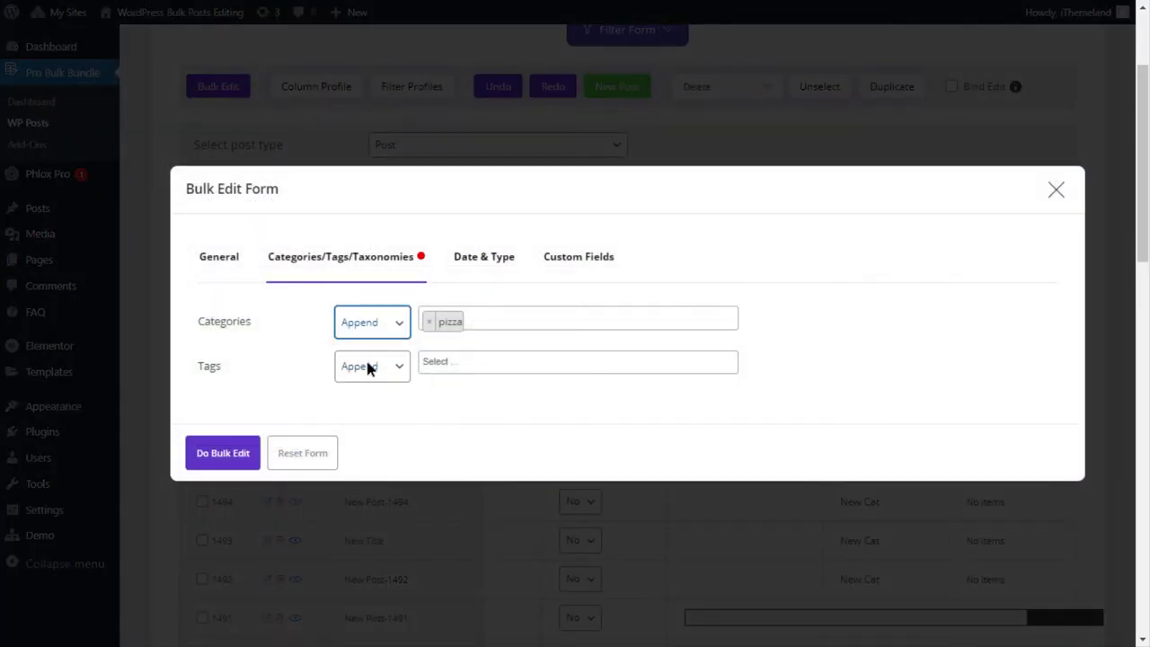
click(384, 324)
click(359, 377)
click(429, 322)
click(470, 318)
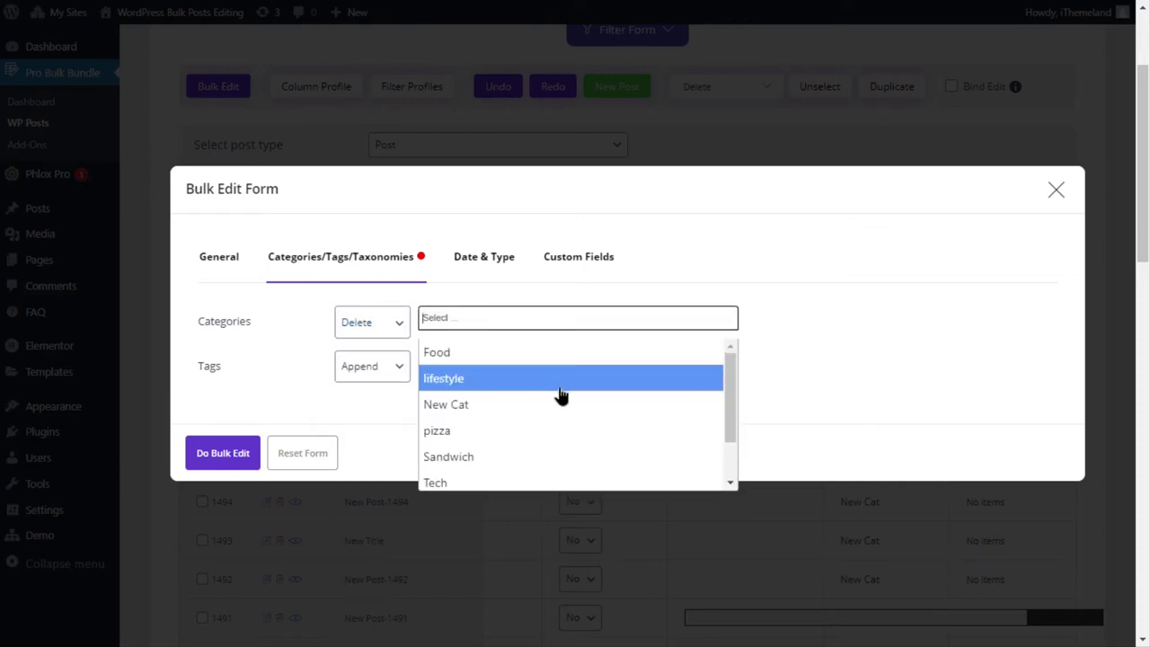
scroll(729, 452, down, 2)
click(539, 482)
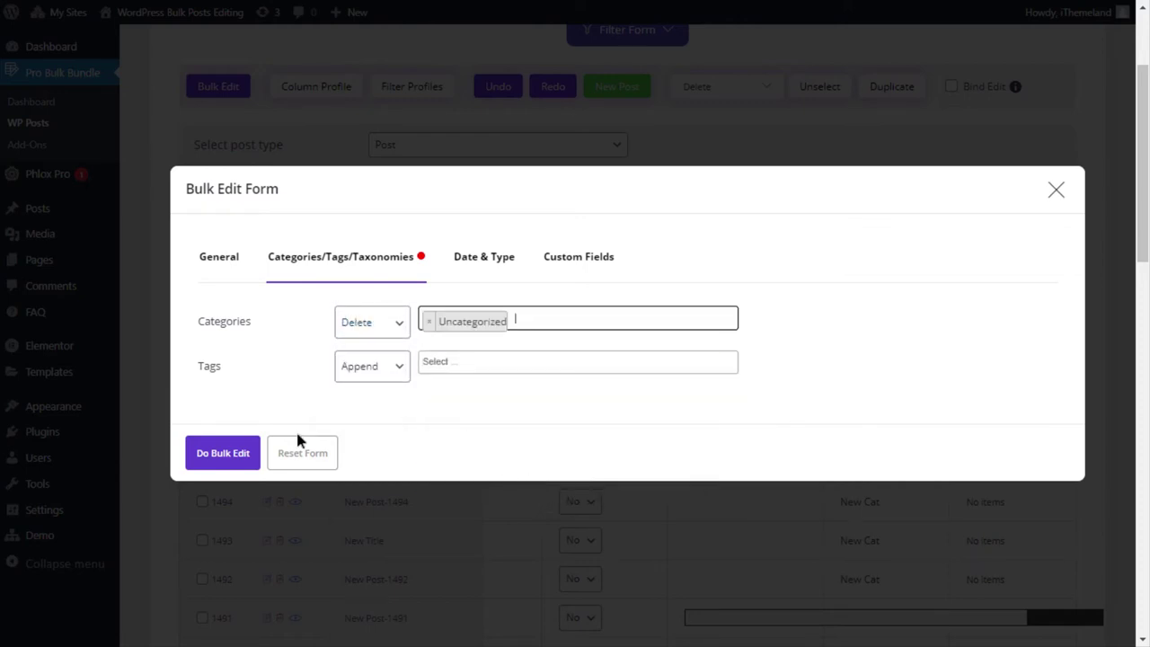
click(209, 456)
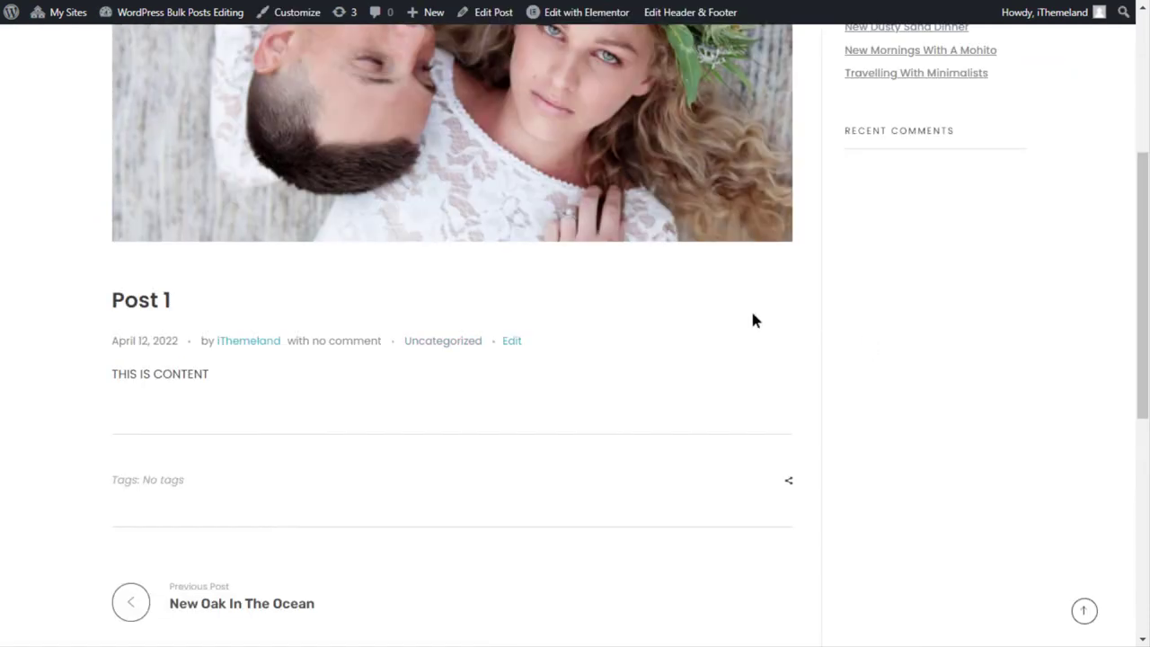
Reload the site page of Post 1 and check its category
right_click(685, 307)
key(Escape)
key(F5)
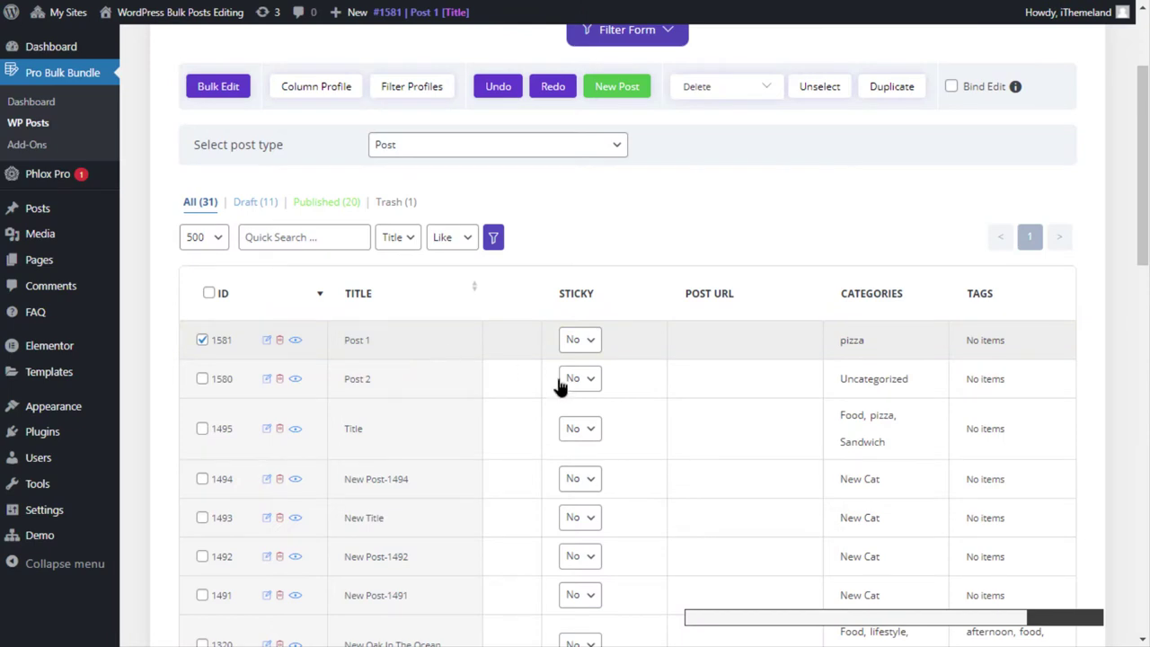
Select Post 2 along with Post 1, enable Bind Edit, and set the status of both posts to Published
drag(1051, 624, 811, 634)
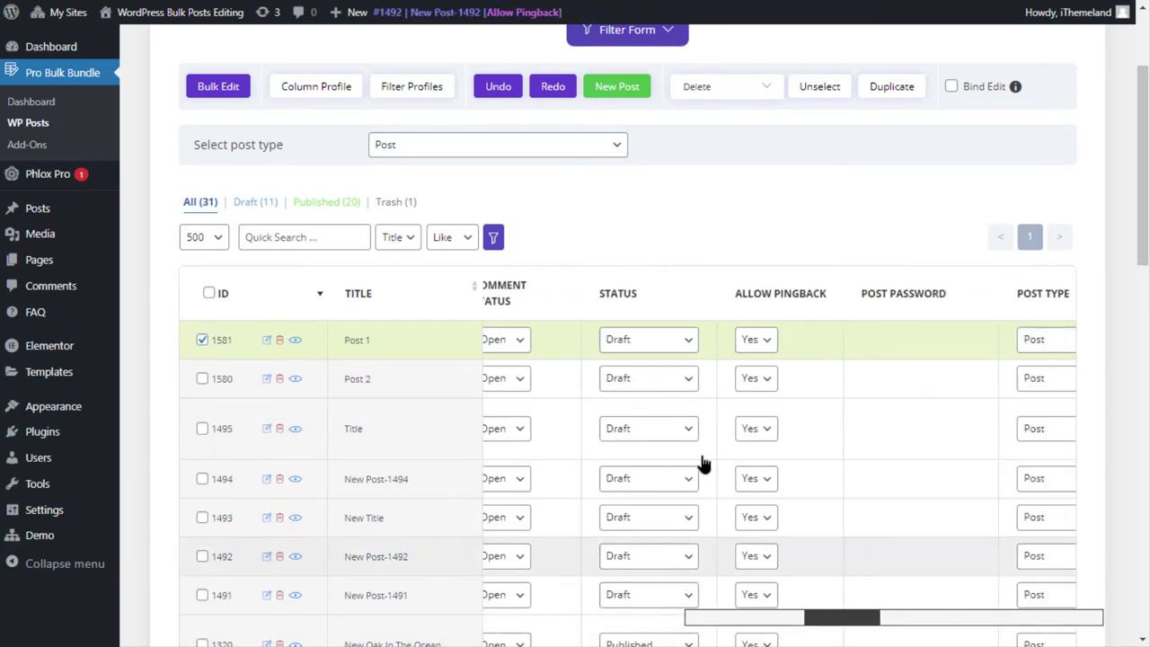
click(640, 341)
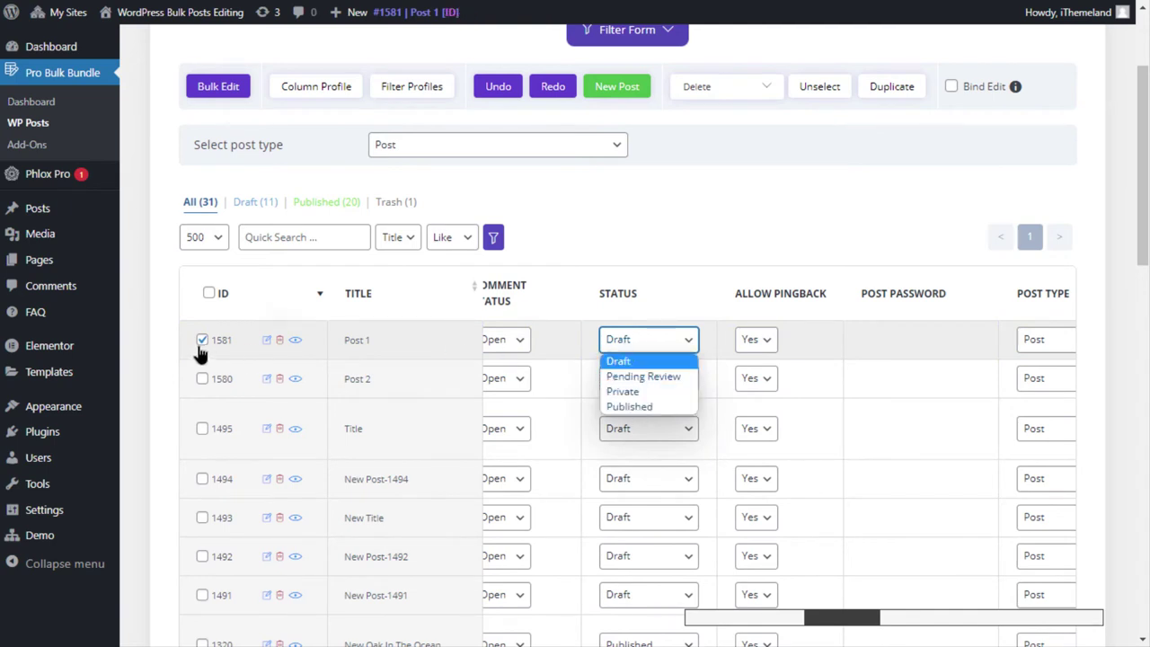
click(202, 388)
click(202, 381)
click(952, 86)
click(669, 340)
click(642, 407)
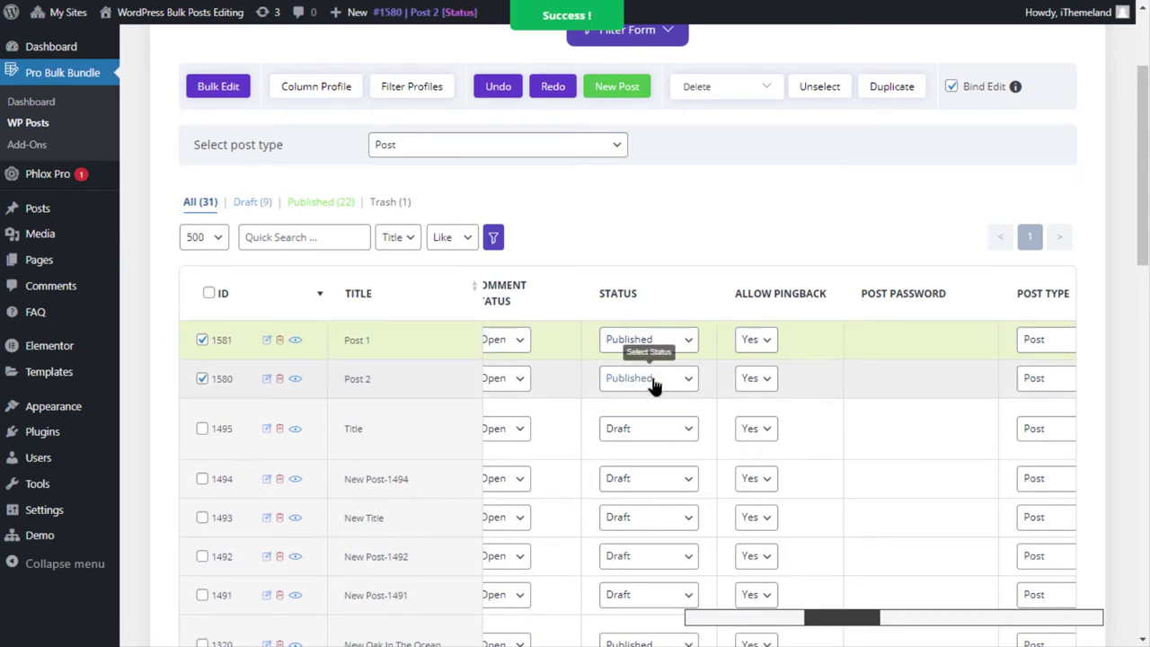
Open the Bulk Edit form for Post 1 and Post 2 and reset its leftover category entry
drag(856, 623, 665, 632)
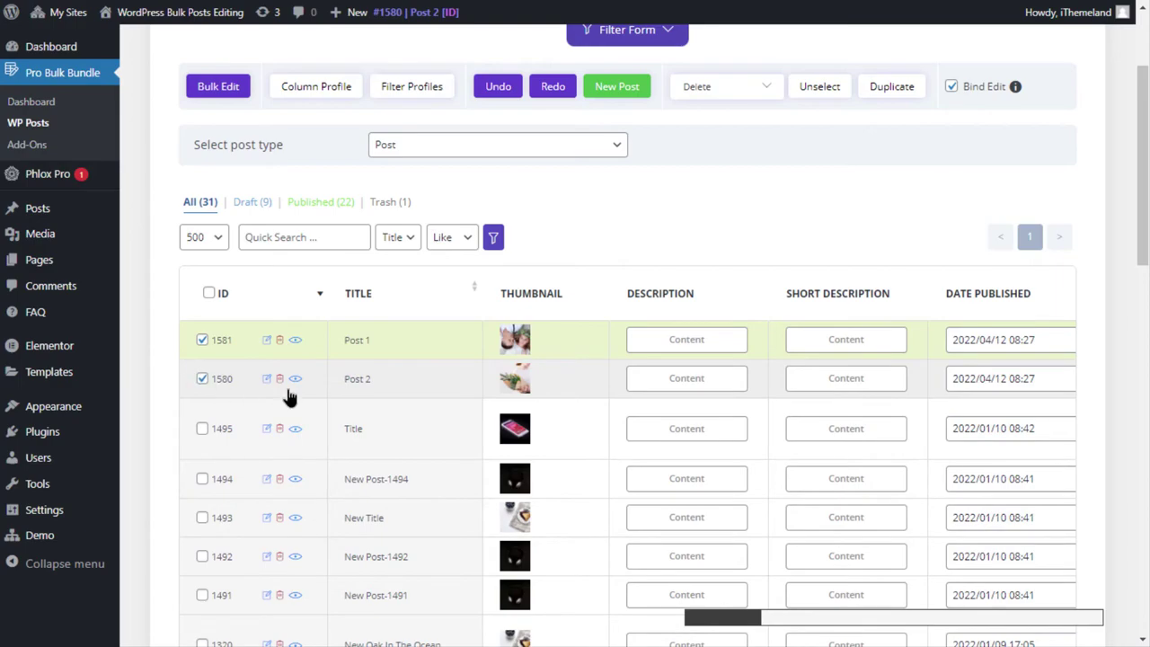
click(219, 88)
click(429, 321)
click(215, 256)
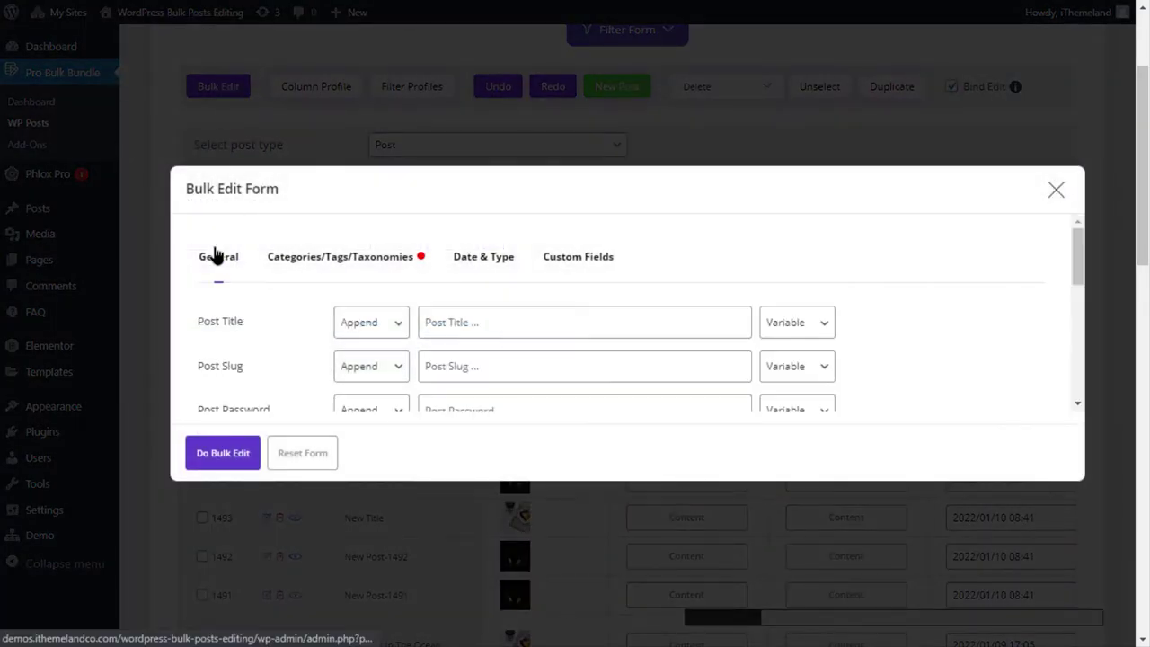
click(329, 462)
Append "-{id}" to the titles of Post 1 and Post 2 and run the bulk edit
click(398, 331)
click(504, 328)
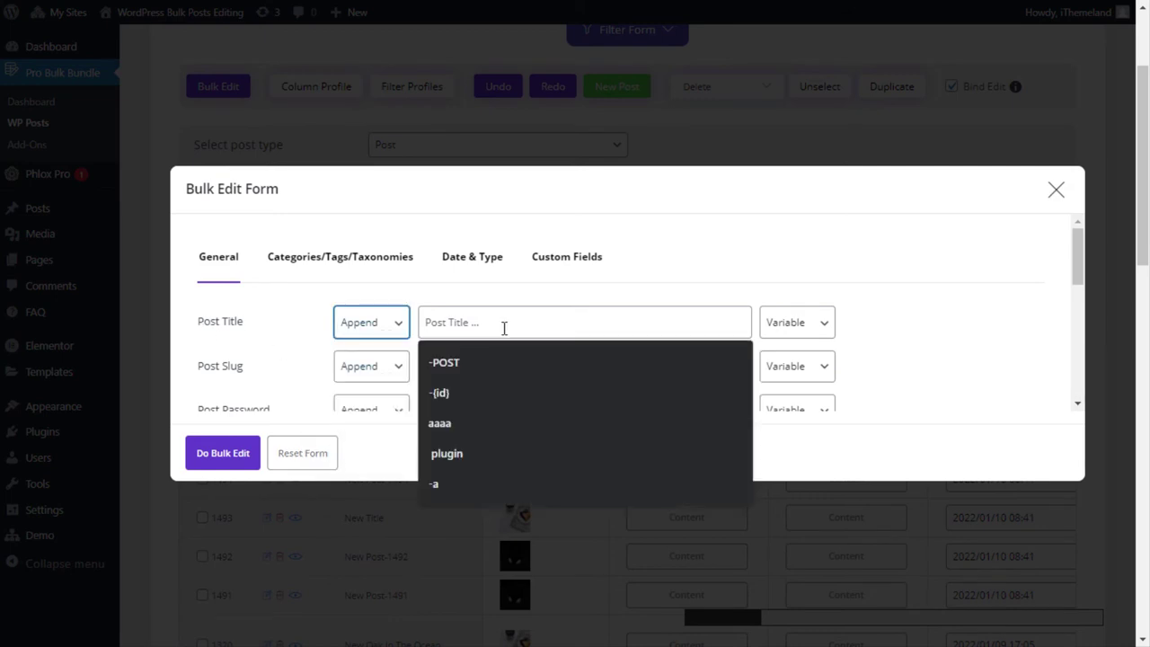
click(818, 321)
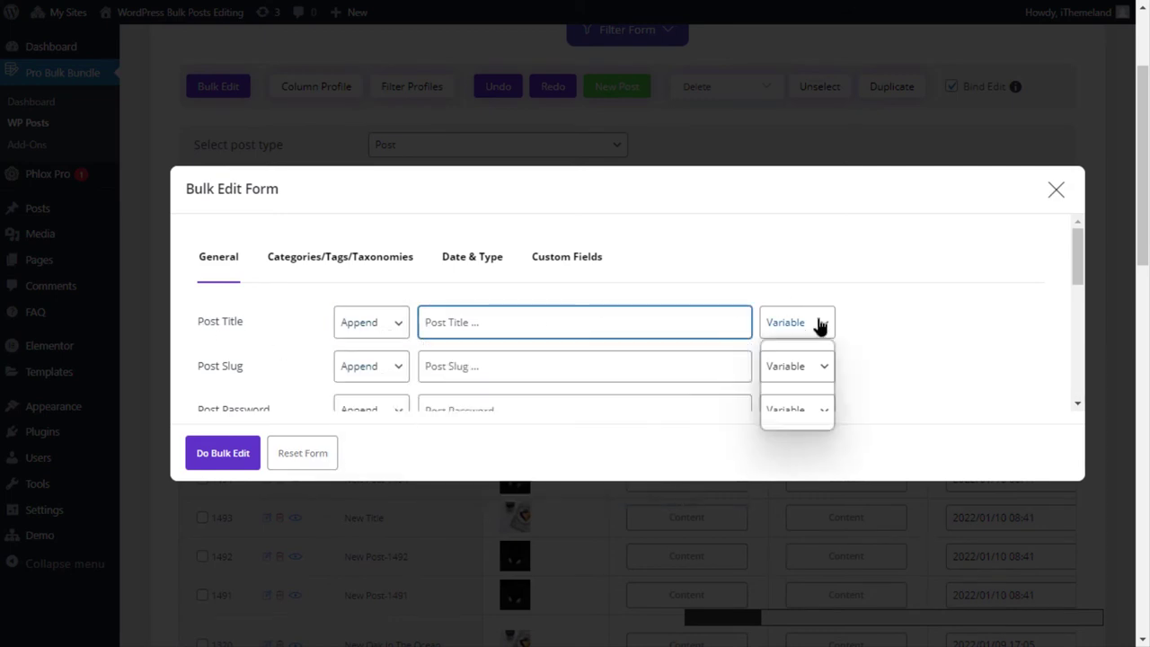
click(555, 325)
click(488, 395)
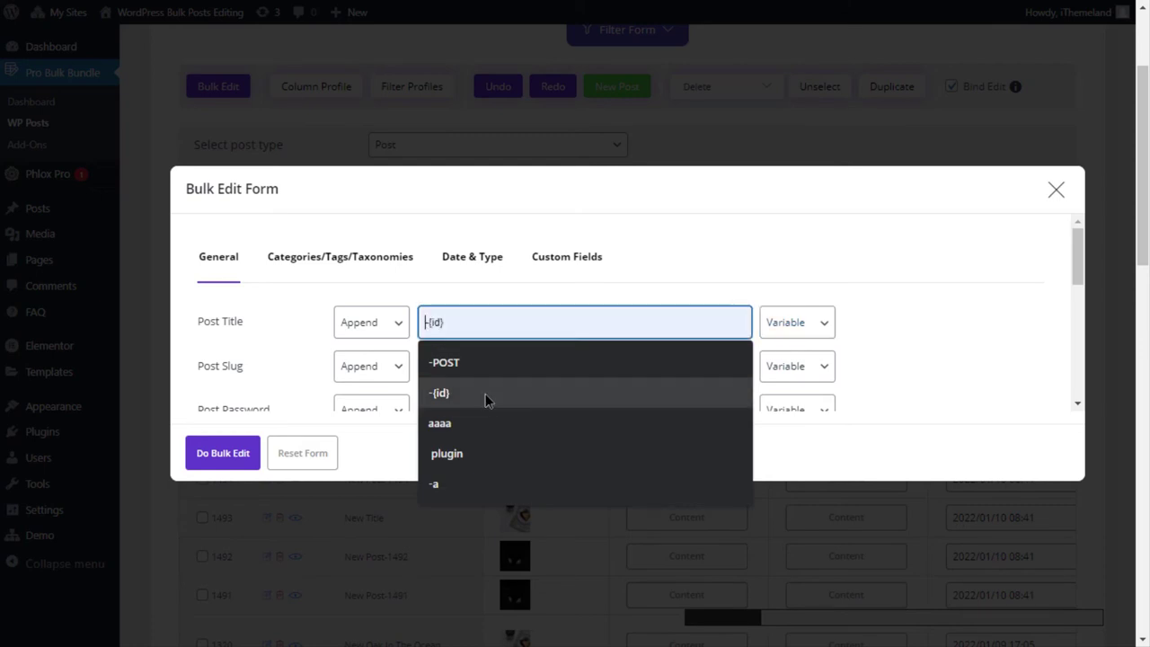
click(213, 454)
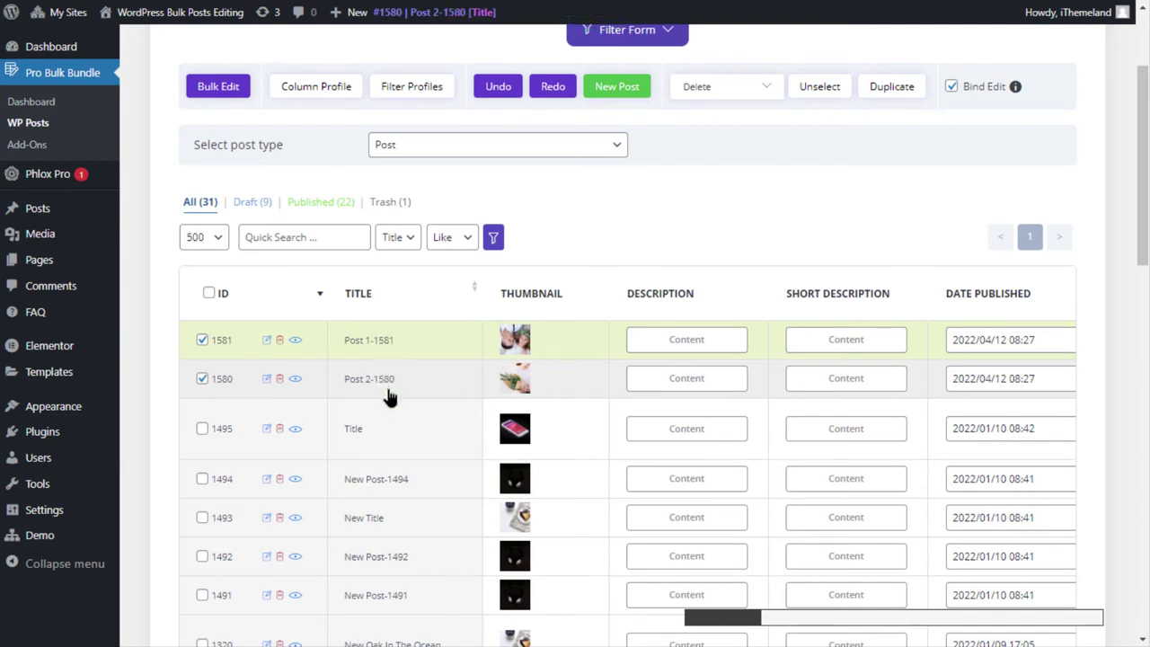
Switch the post type to Page and create 1 new page
click(441, 147)
click(467, 167)
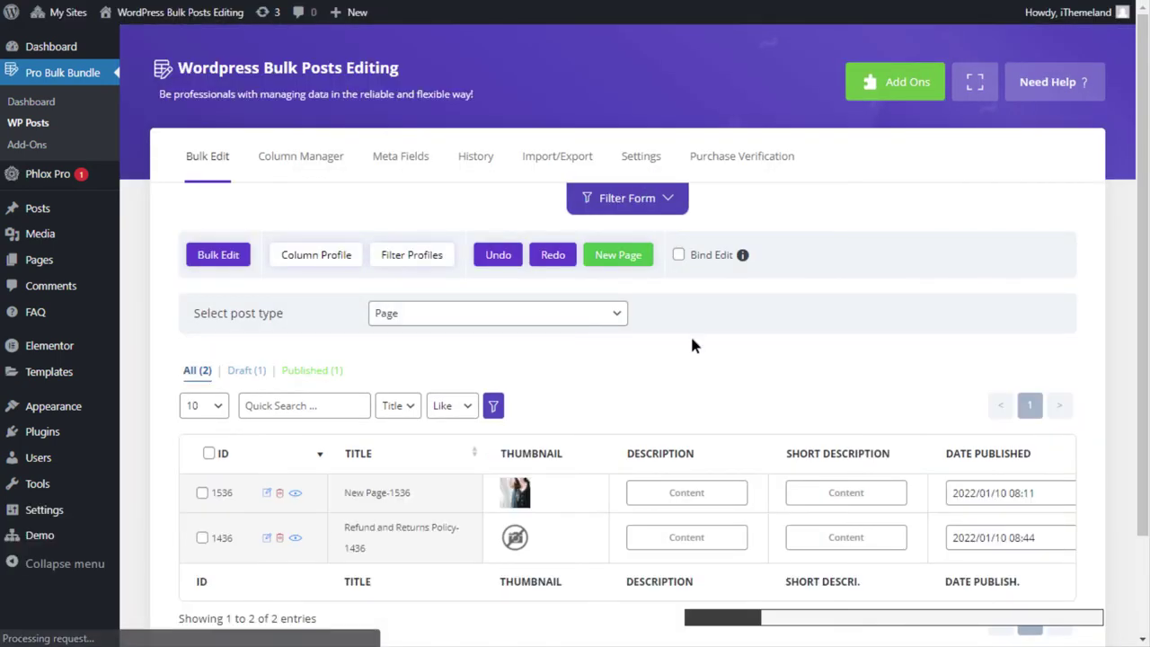
click(618, 256)
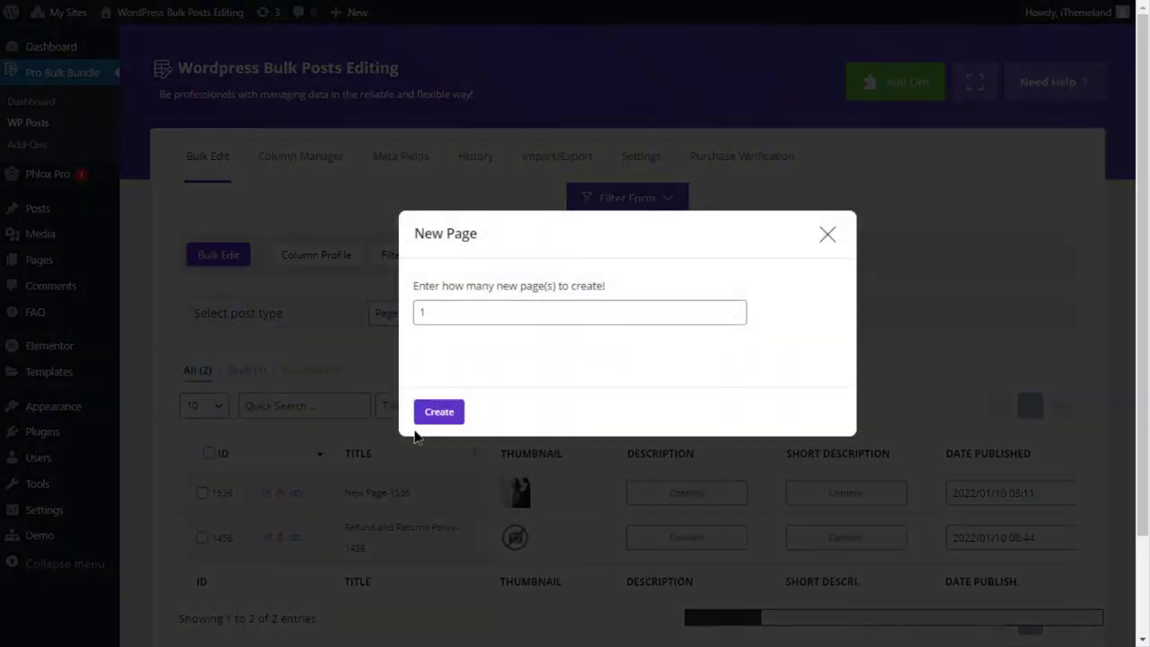
click(438, 413)
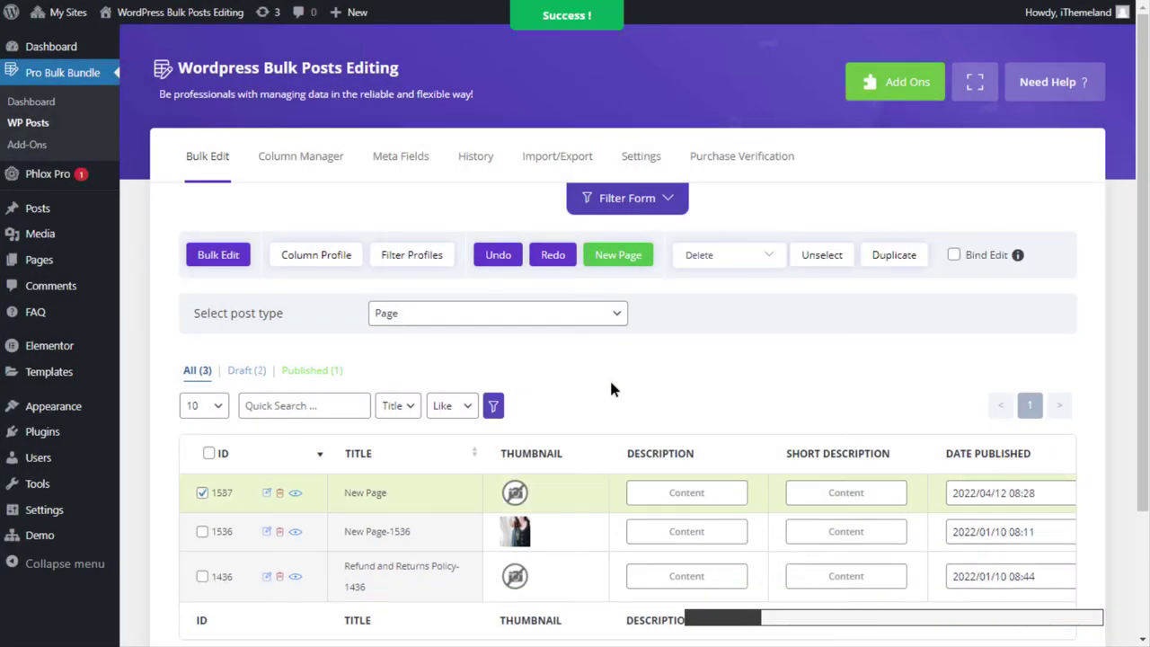
Review the new page's table columns, including its post type, and the fields offered in the column profiles
right_click(38, 264)
key(Escape)
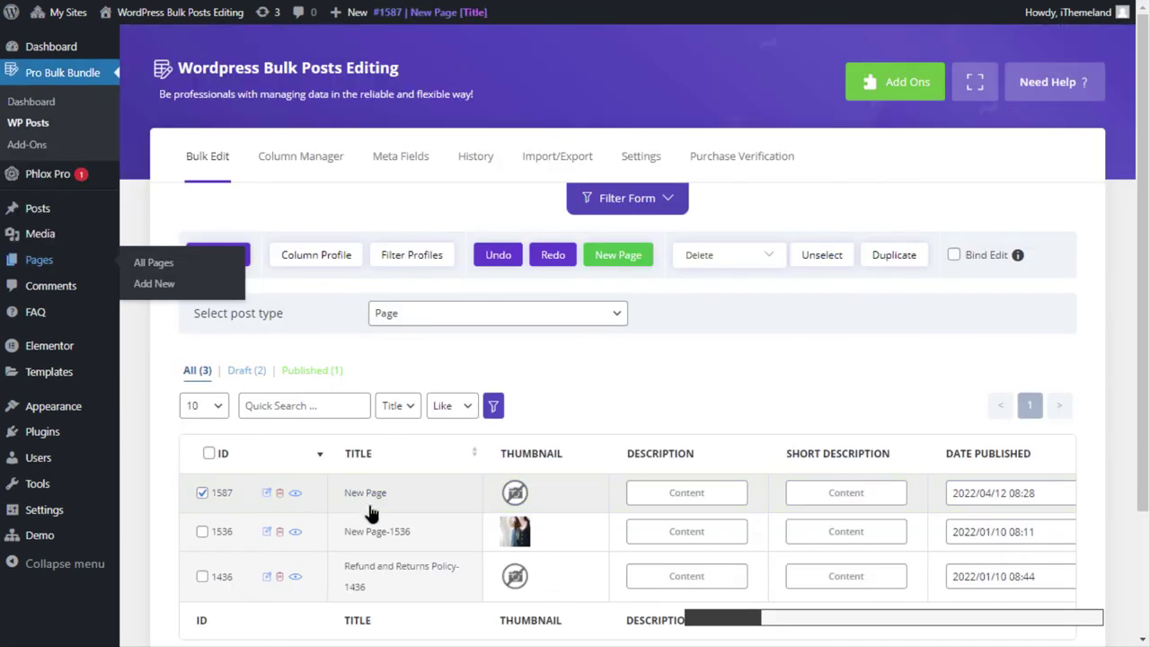
drag(747, 619, 1088, 627)
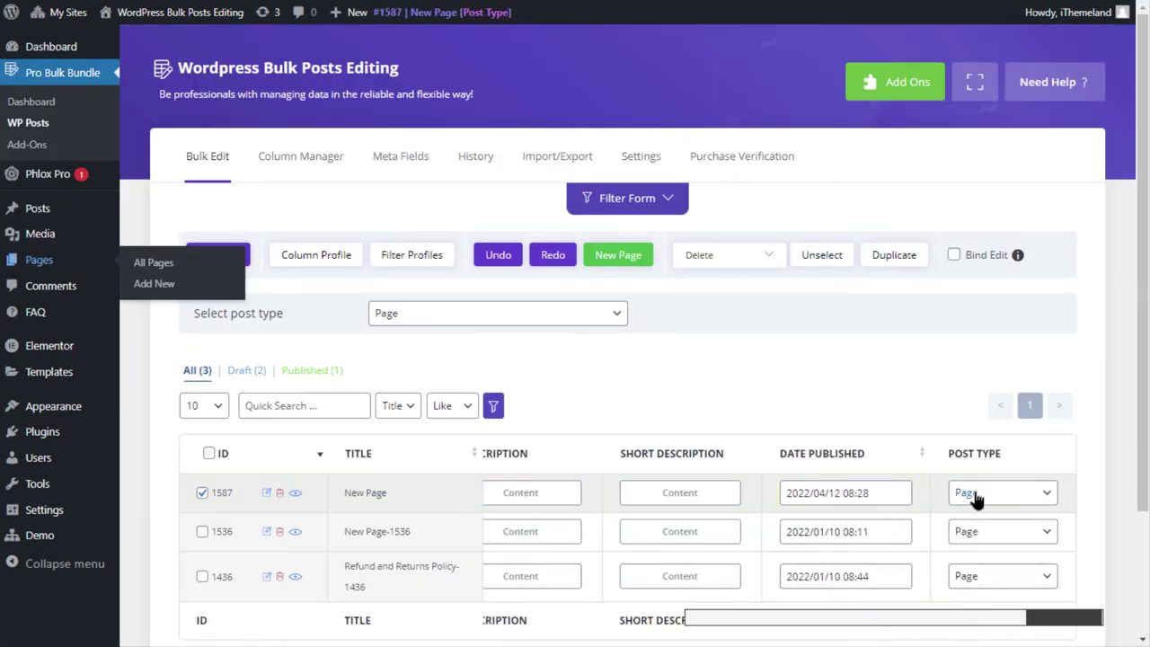
click(316, 256)
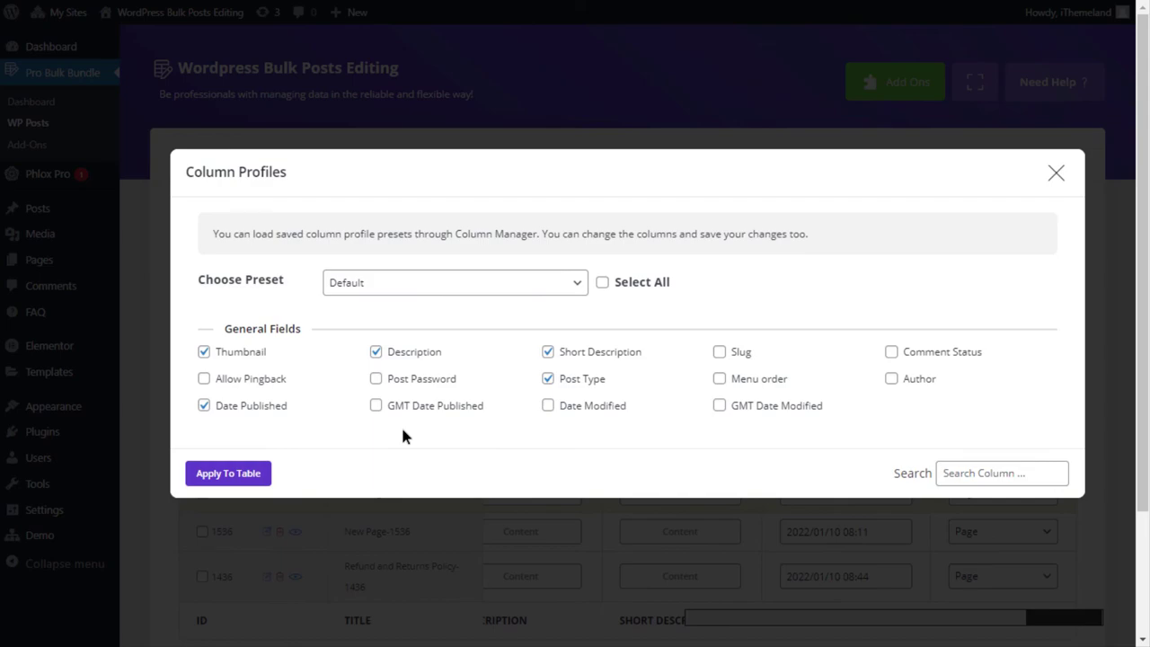
key(Escape)
drag(1043, 617, 668, 616)
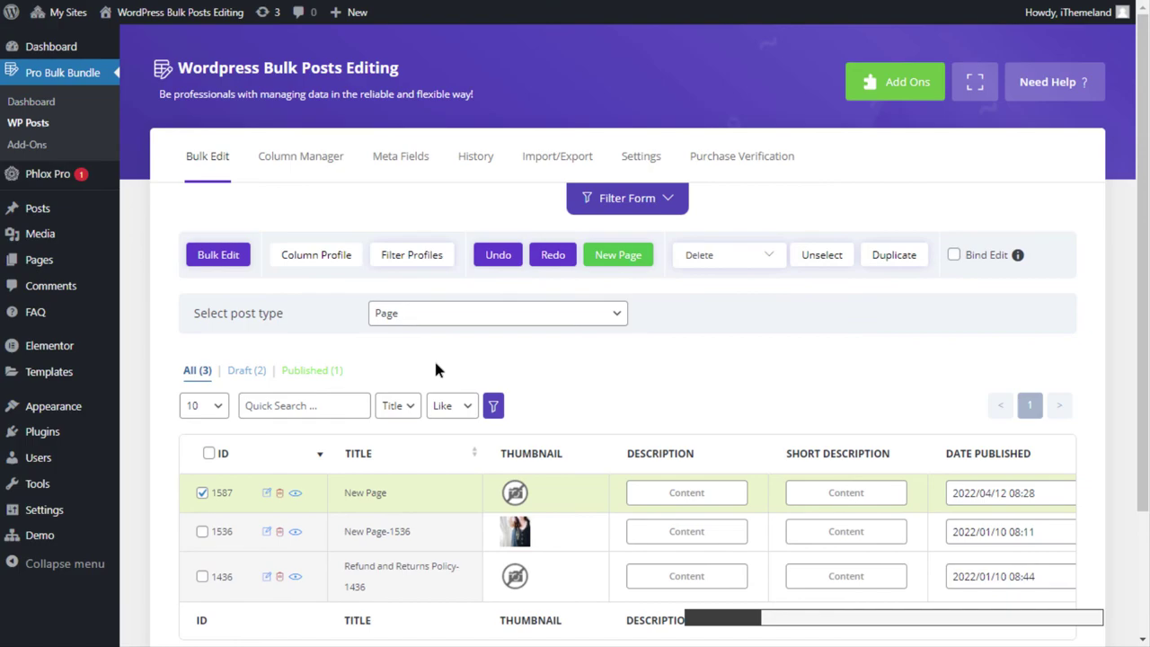
Set the thumbnail of New Page to the Favicon.png image from the media library
click(515, 493)
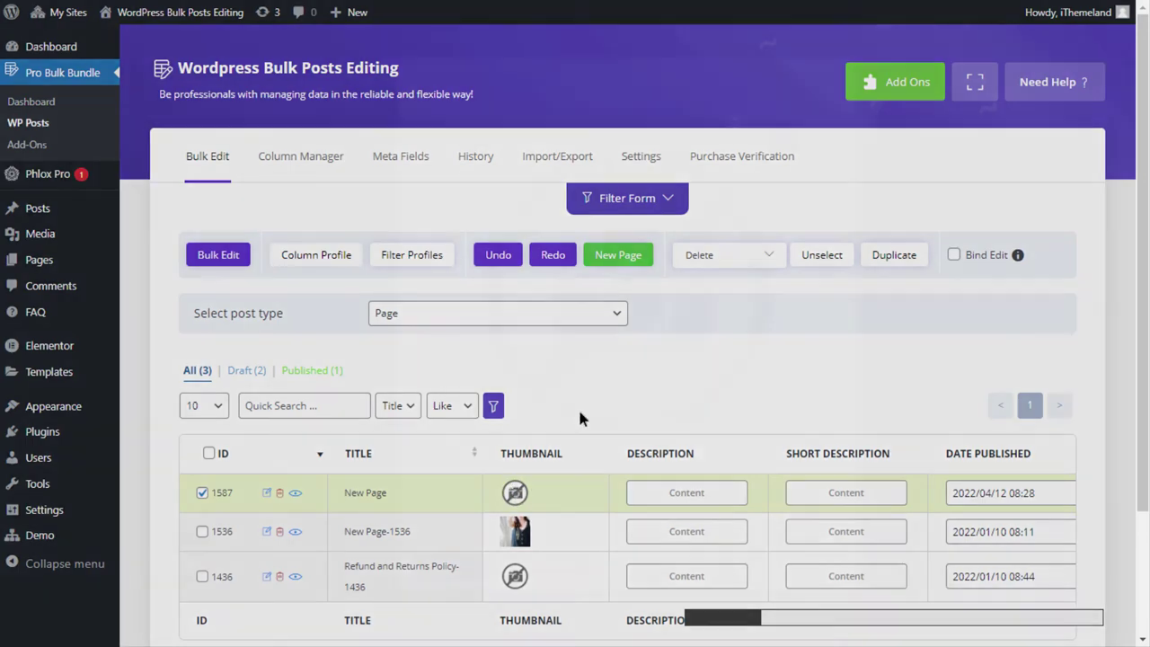
click(784, 164)
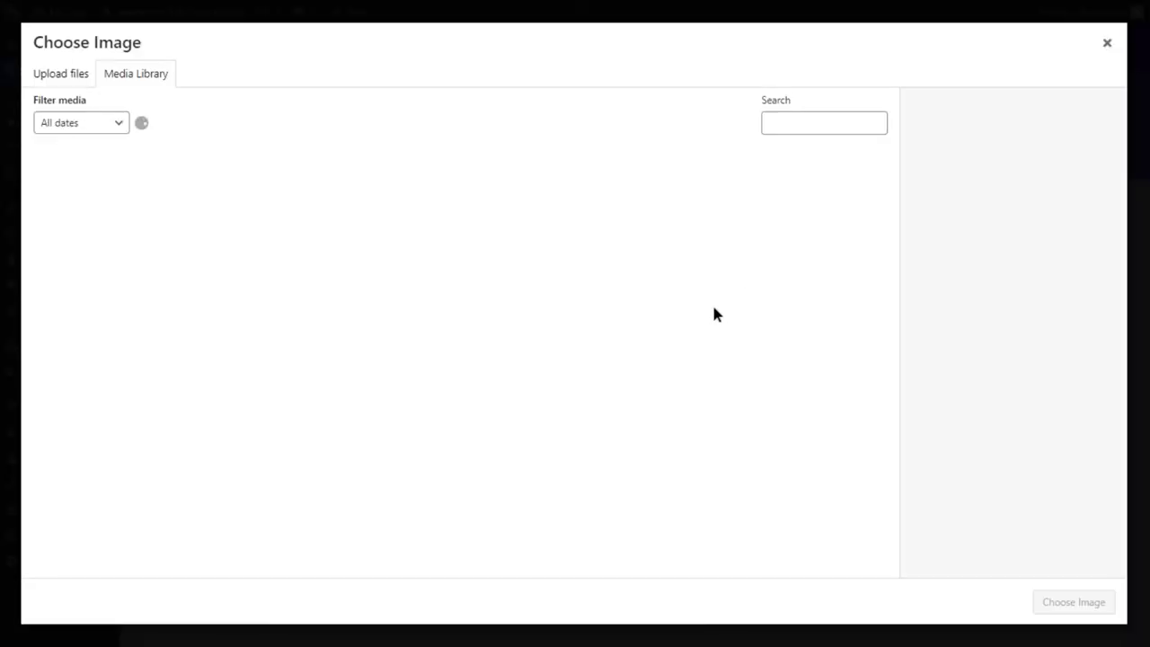
click(193, 231)
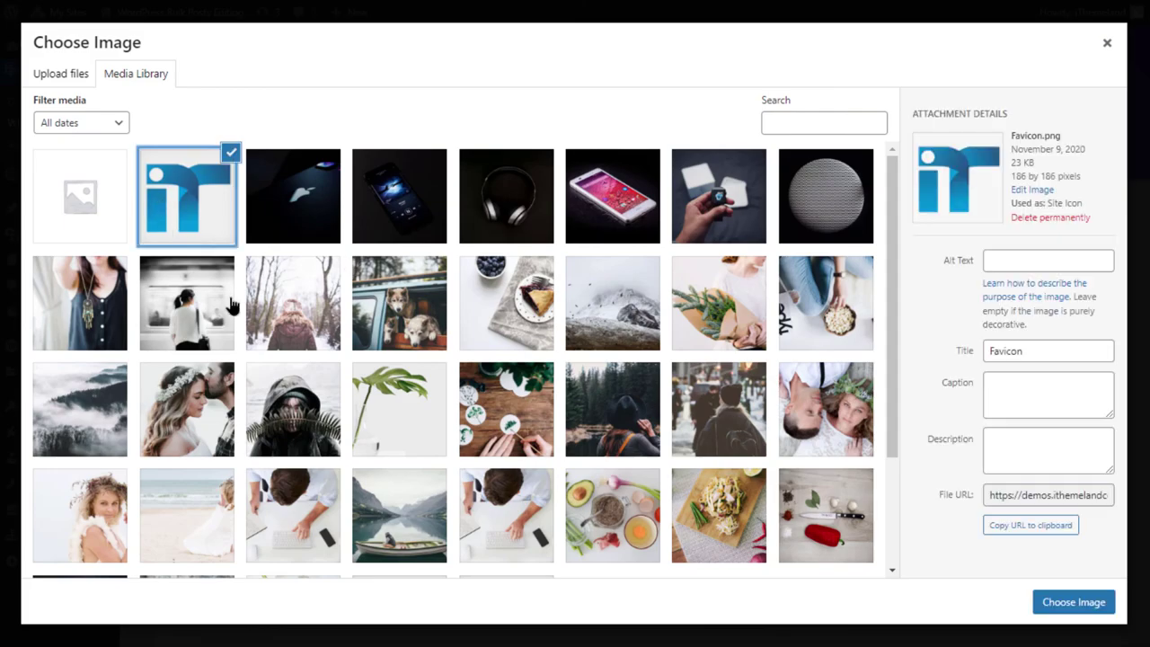
click(1048, 608)
click(456, 537)
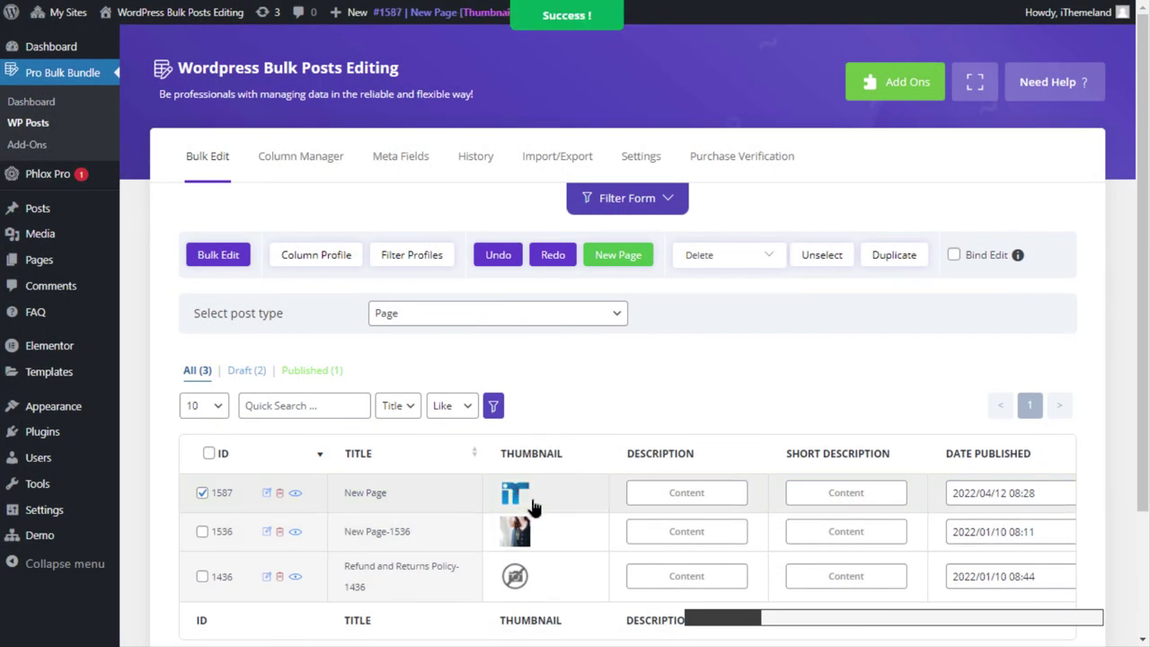
Enter "Page Content!" as the description of New Page and apply the change
click(674, 496)
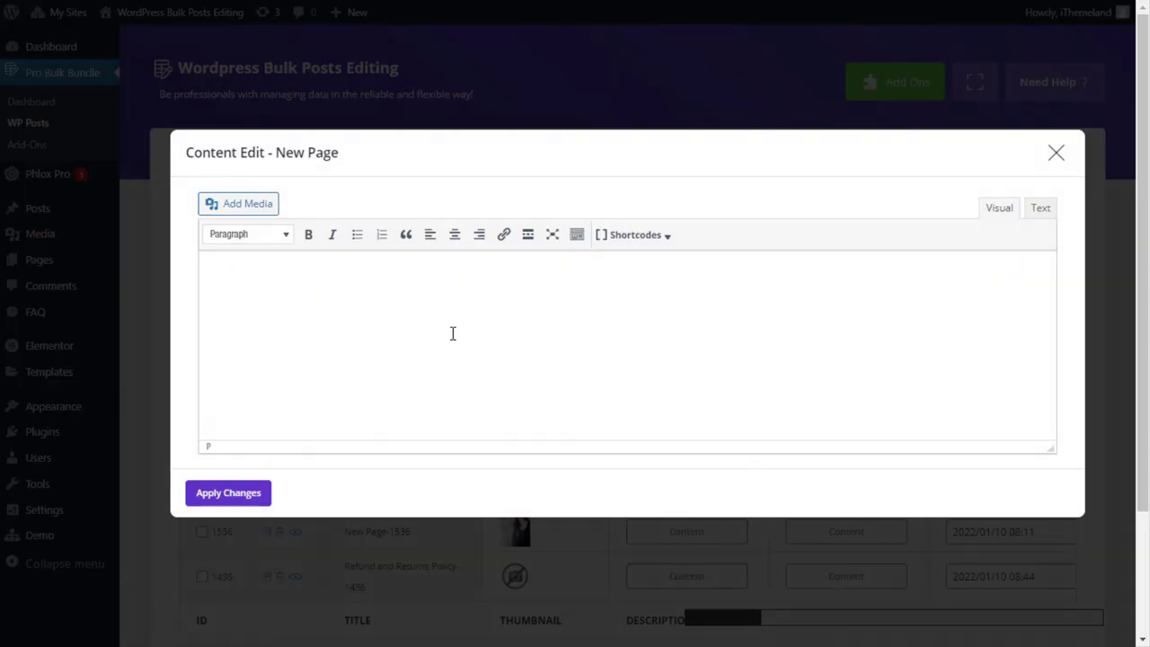
text(Page Content!)
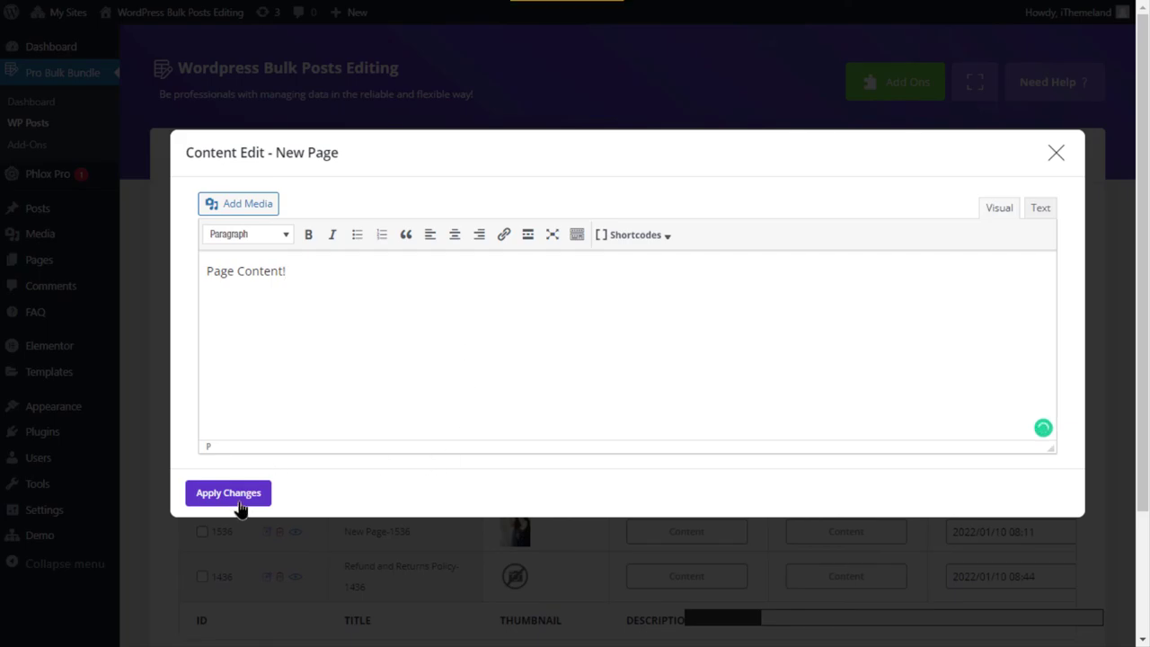
click(237, 499)
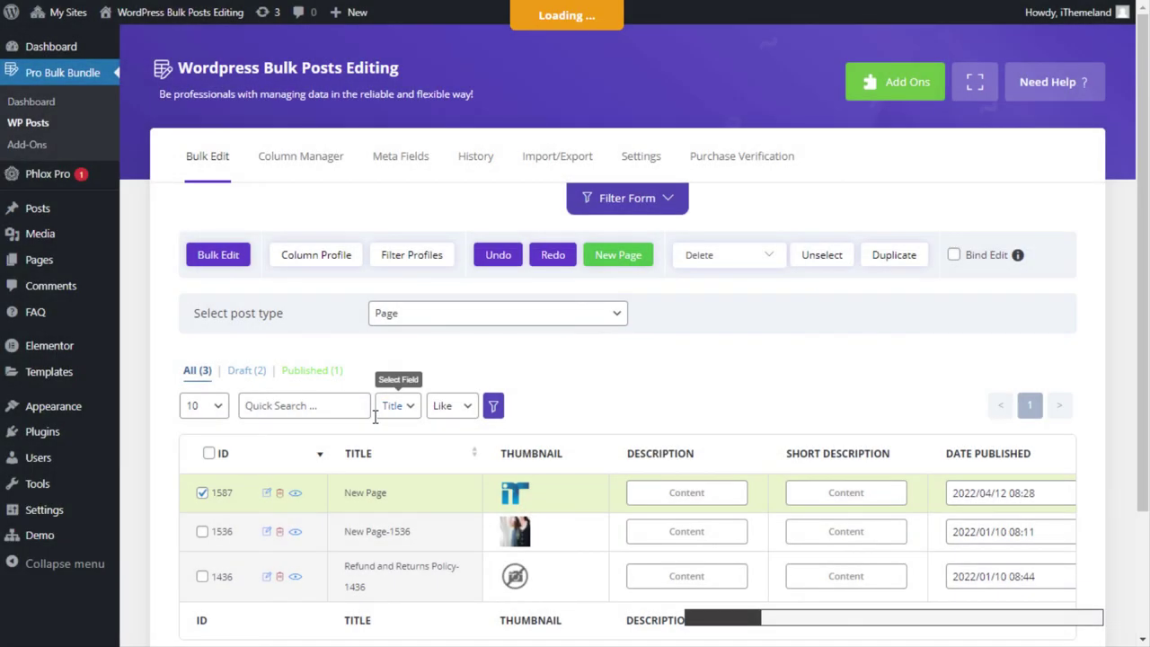
Check New Page's content and featured image in the WordPress page editor, converting its classic content to blocks, and leave without saving
right_click(267, 492)
click(342, 333)
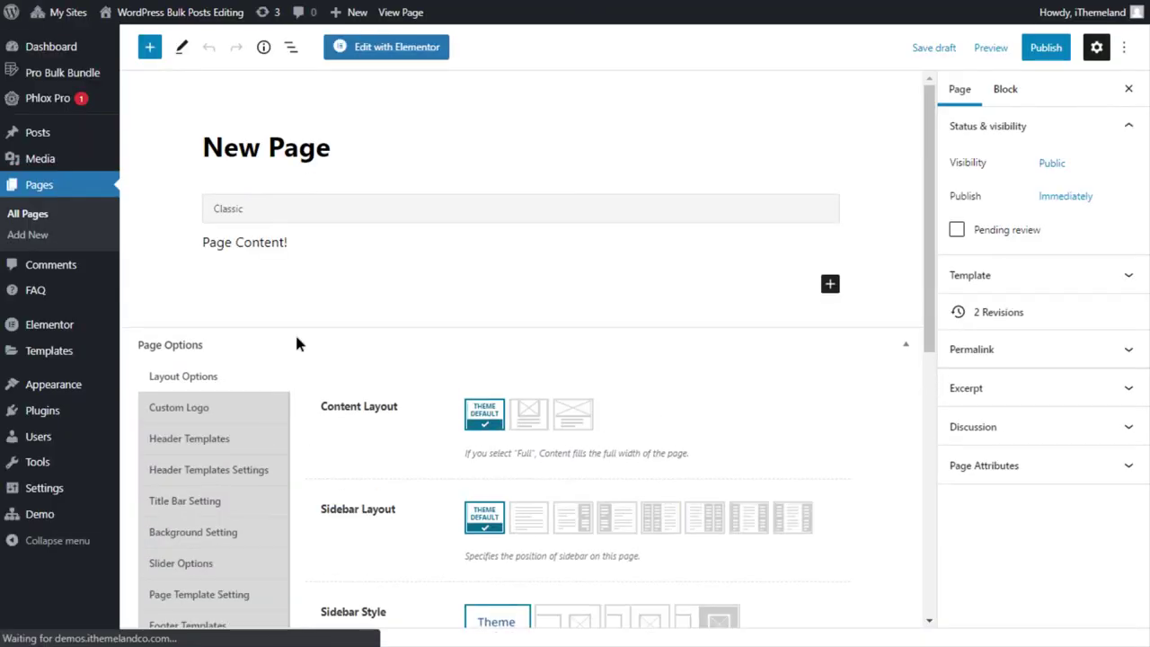
click(300, 244)
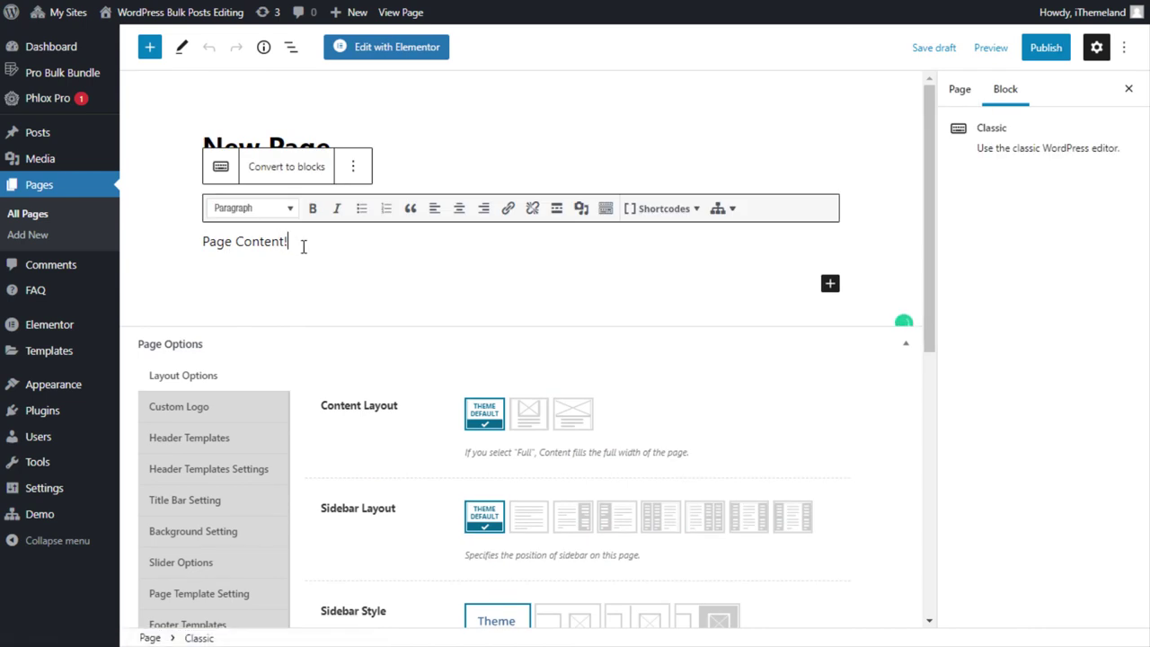
click(286, 166)
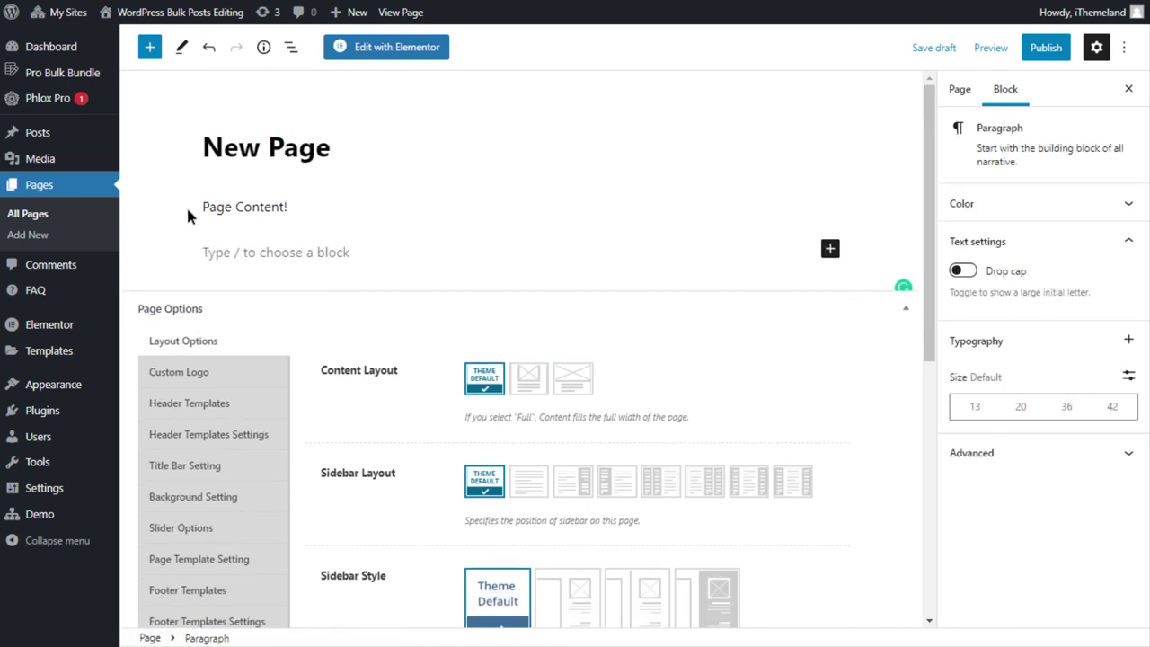
click(959, 90)
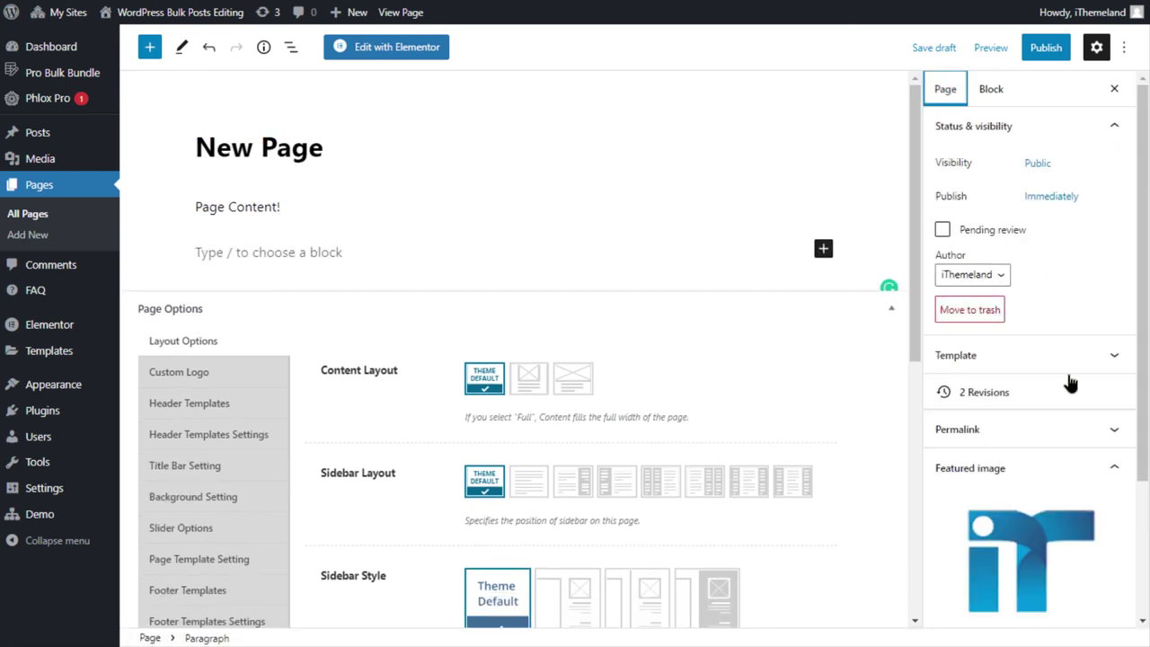
scroll(1066, 380, down, 2)
key(alt+Left)
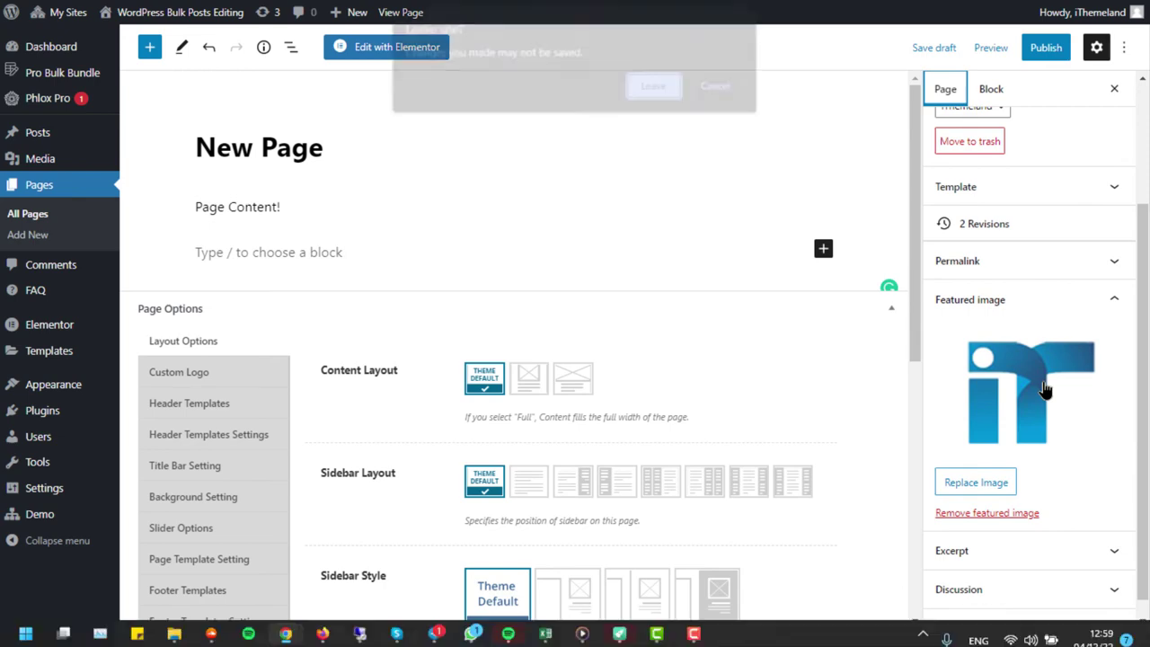
click(663, 86)
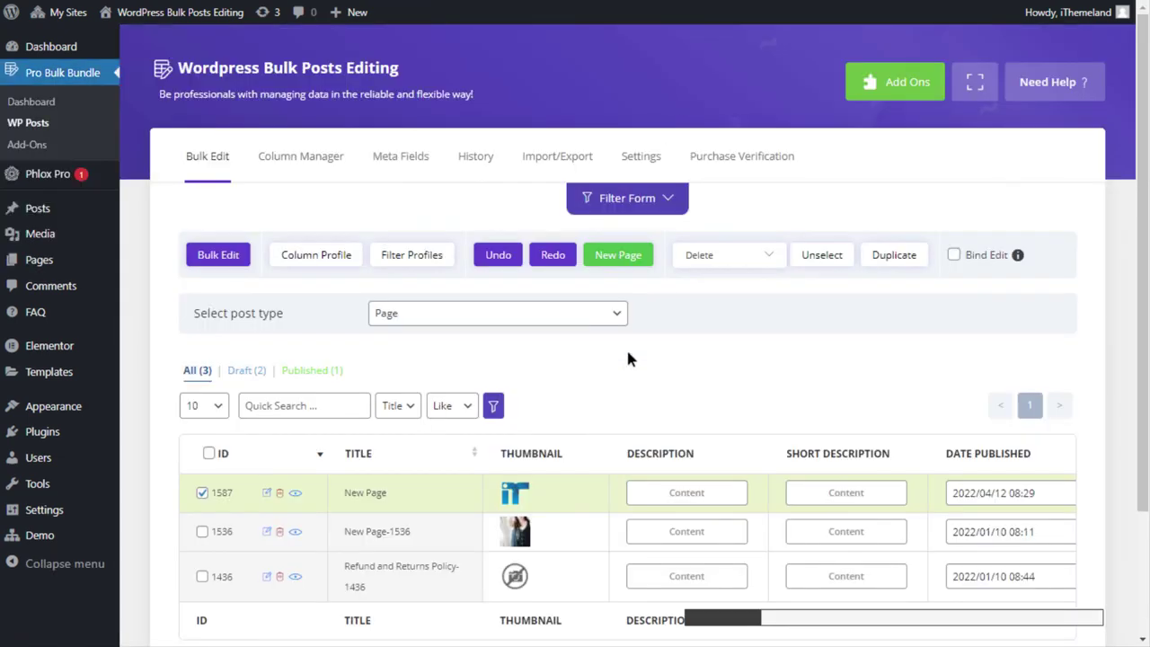
Move New Page to the trash and empty the page trash permanently
click(280, 492)
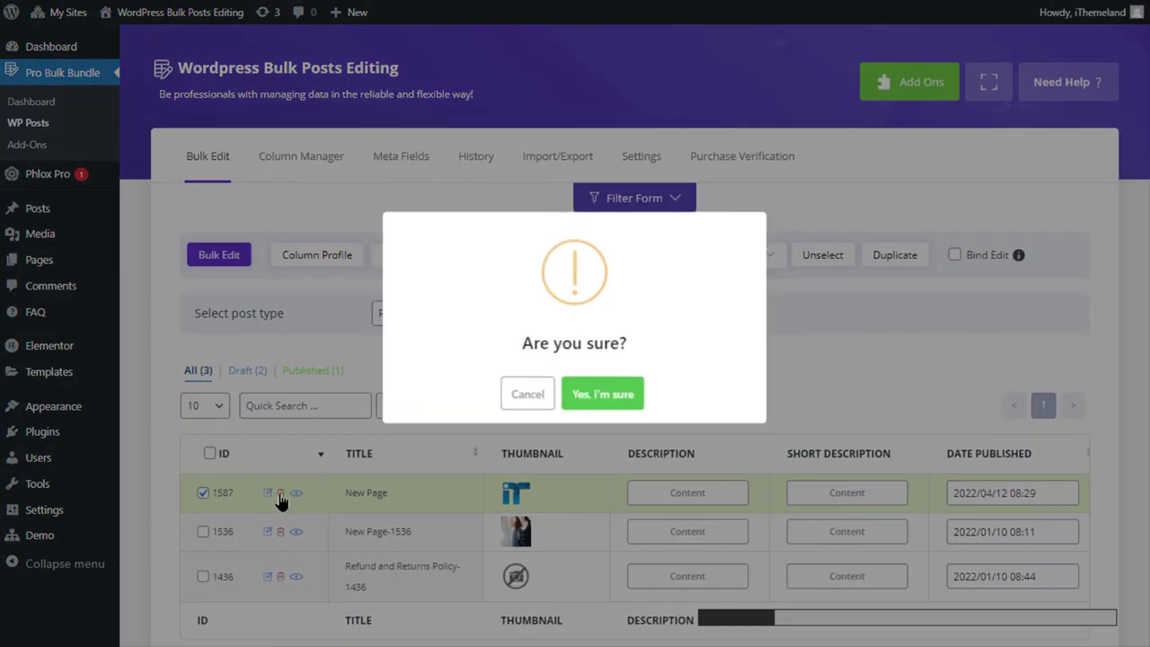
click(600, 395)
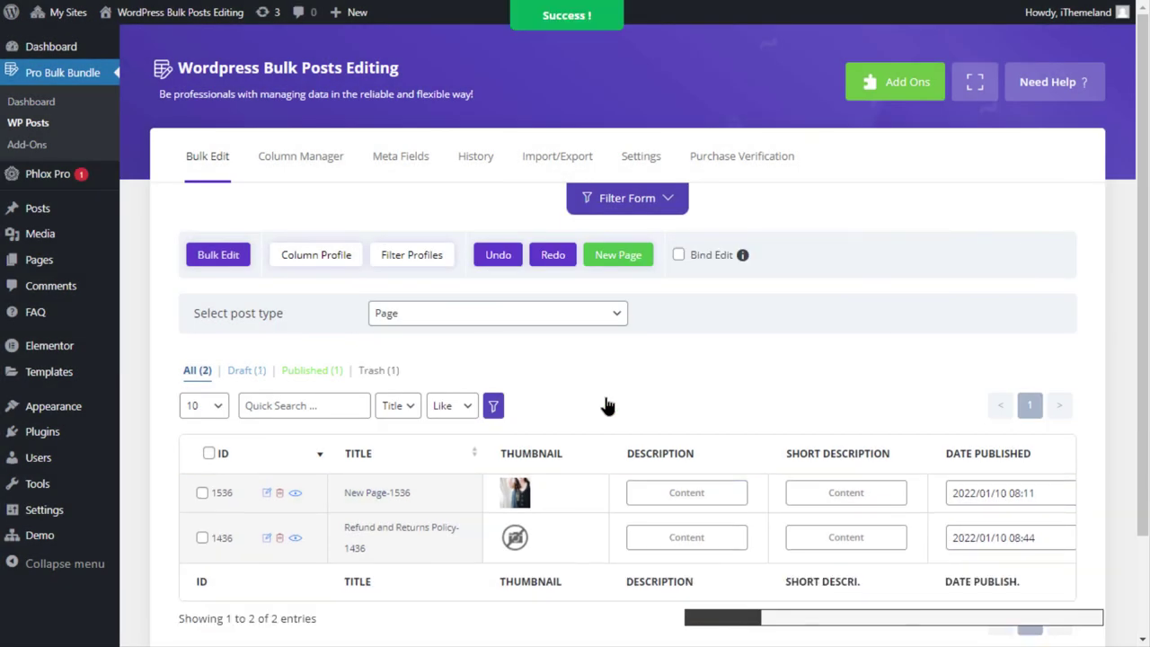
click(378, 371)
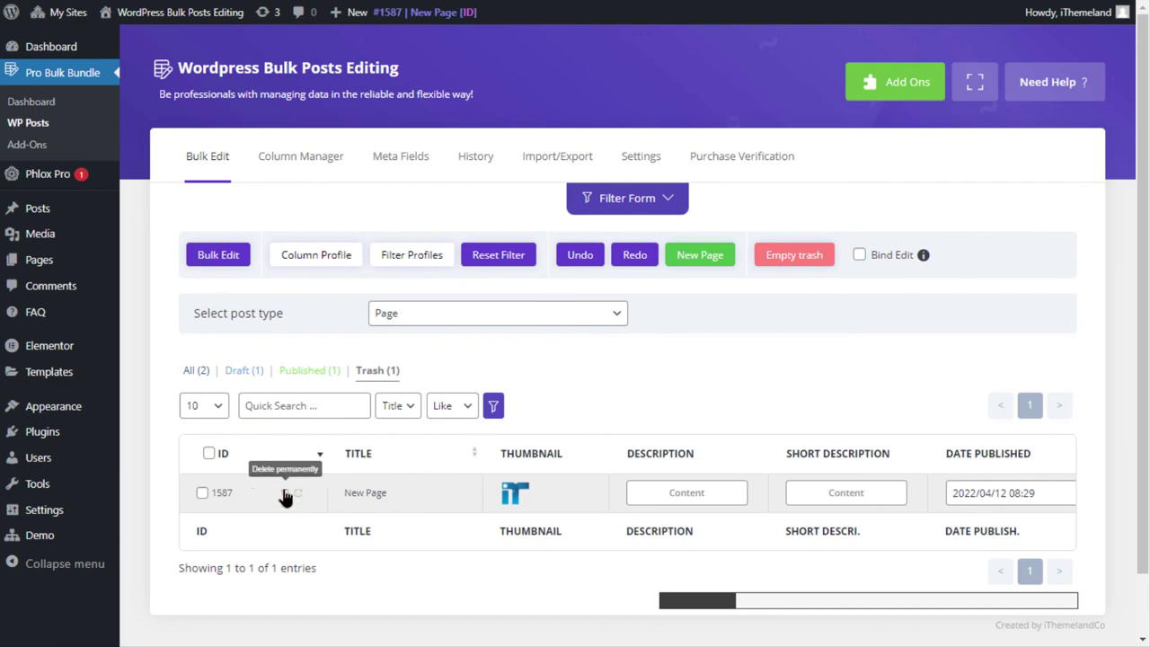
click(795, 255)
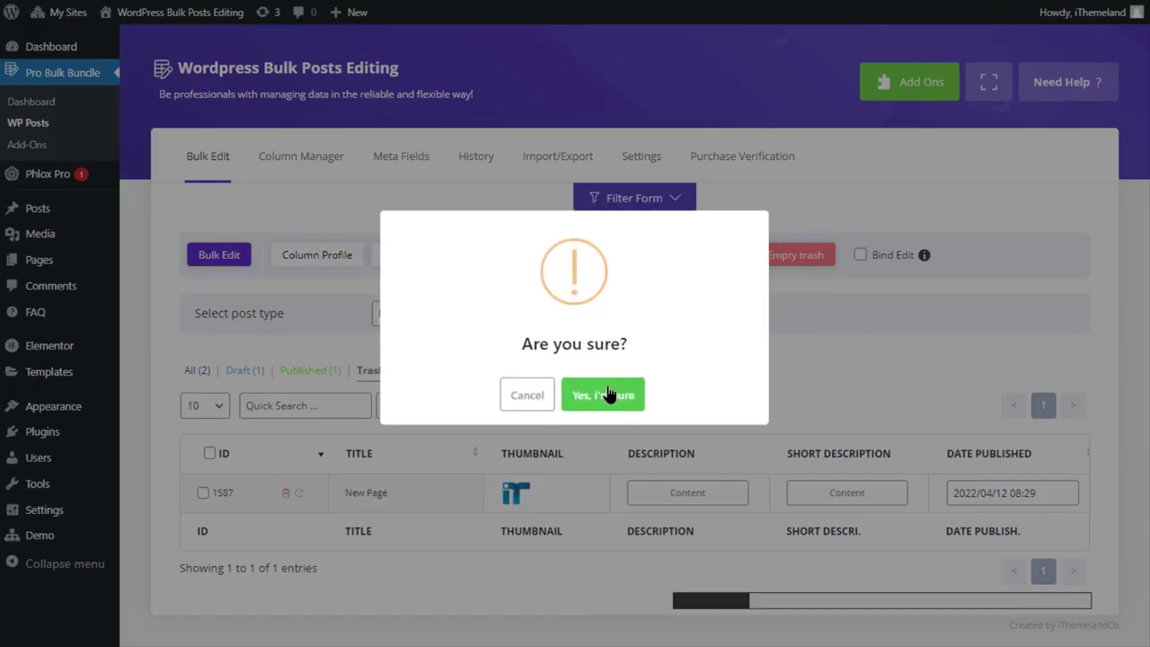
click(608, 394)
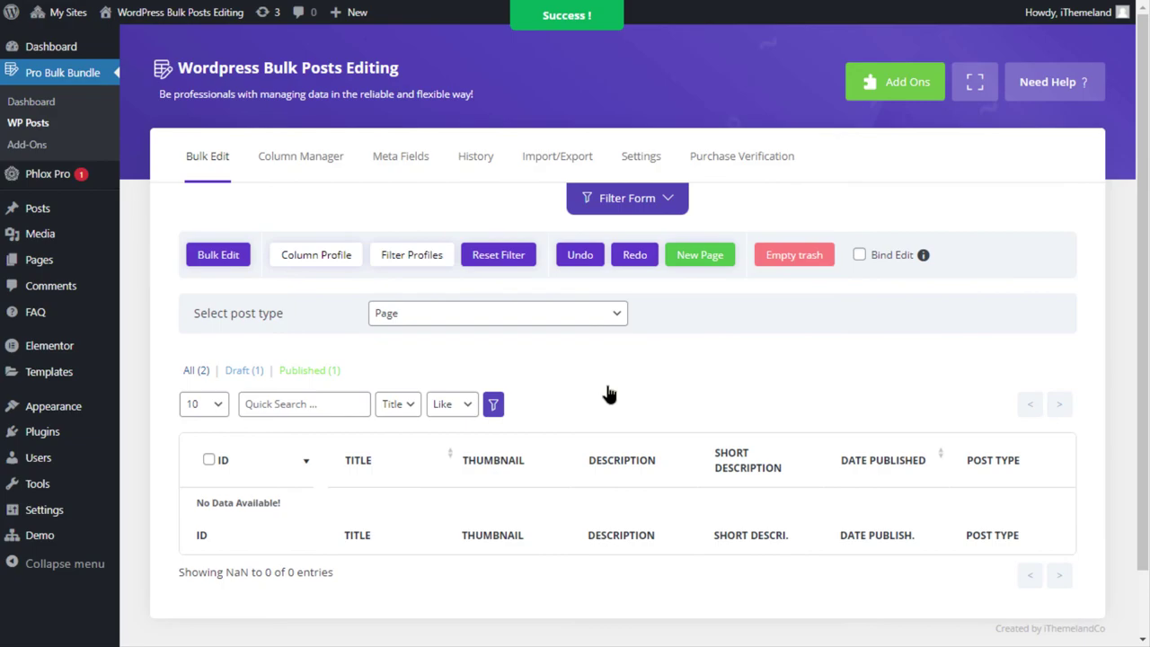